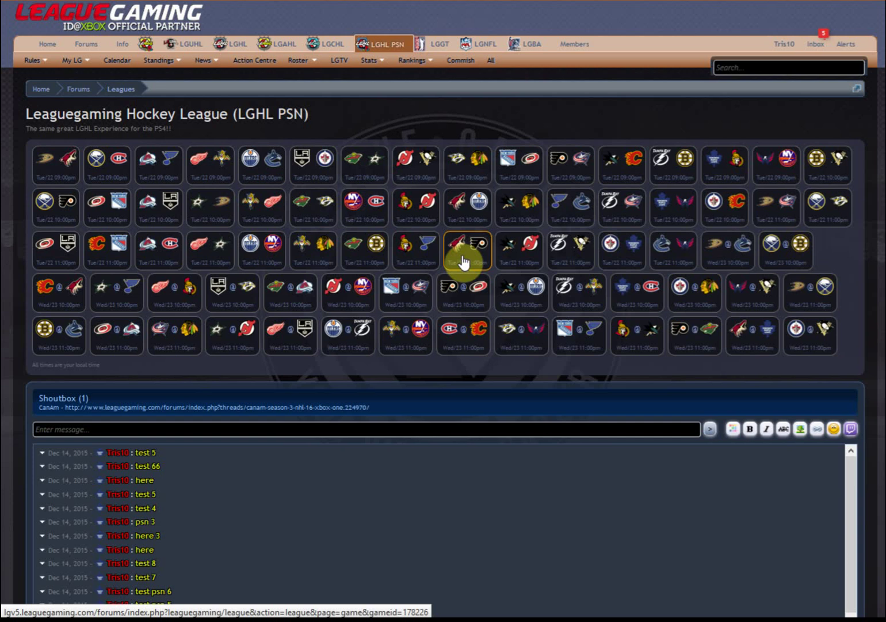
Open the Dec 22 11:00 PM Winnipeg Jets vs Toronto Maple Leafs game page and go to the score input page.
{"action": "left_click", "coordinate": [614, 259]}
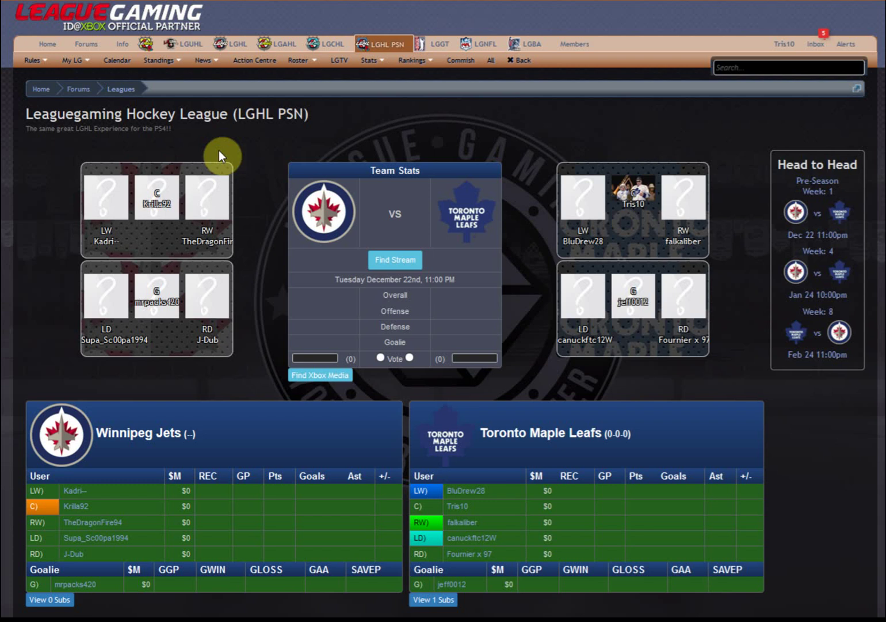
{"action": "left_click", "coordinate": [78, 64]}
{"action": "left_click", "coordinate": [83, 80]}
Load the 2015/Dec/Tue/22 11:00pm game against the Winnipeg Jets for score entry.
{"action": "left_click", "coordinate": [175, 161]}
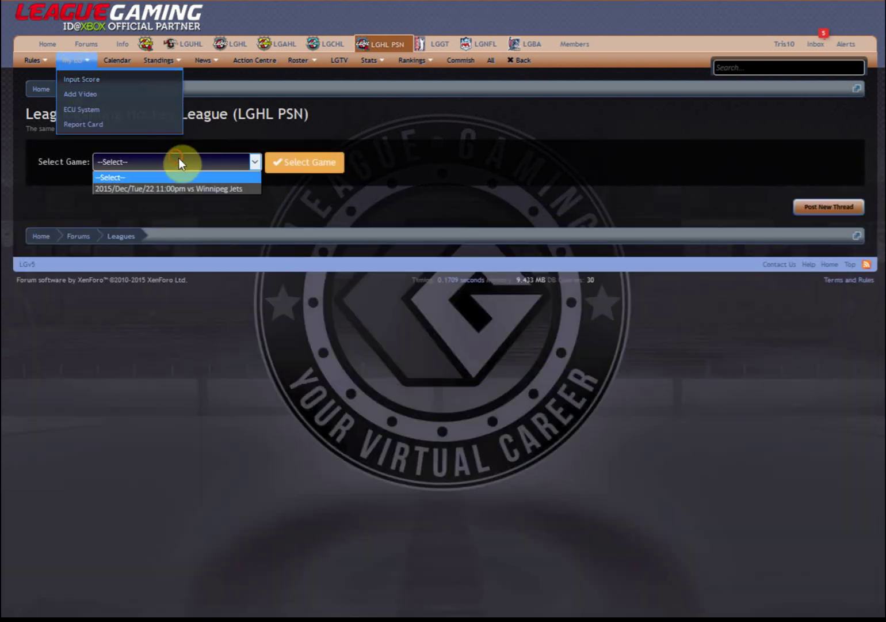
{"action": "left_click", "coordinate": [188, 188]}
{"action": "left_click", "coordinate": [291, 167]}
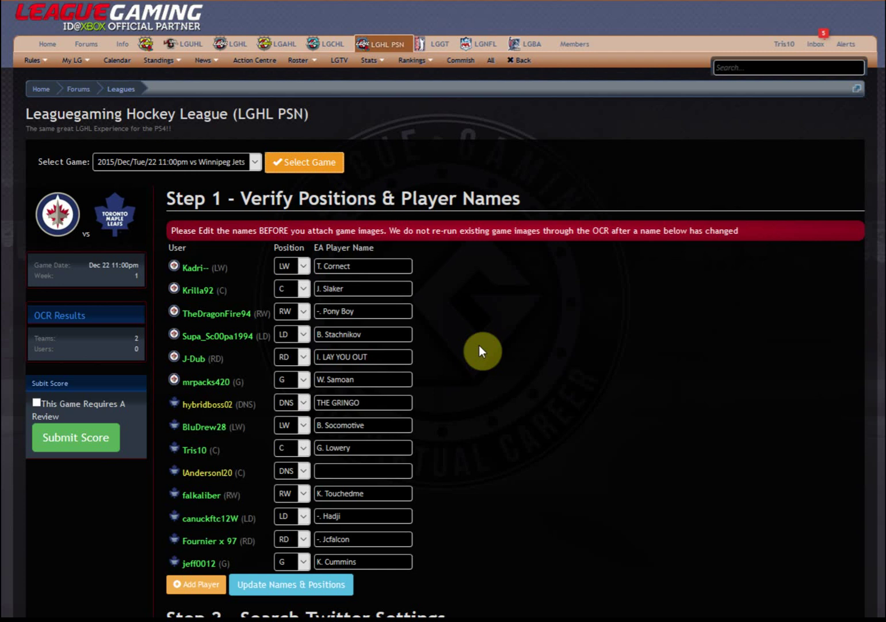
Examine the positions and EA player names listed for both teams in Step 1.
{"action": "scroll", "coordinate": [580, 366], "scroll_direction": "down", "scroll_amount": 4}
{"action": "scroll", "coordinate": [530, 365], "scroll_direction": "up", "scroll_amount": 2}
{"action": "triple_click", "coordinate": [357, 125]}
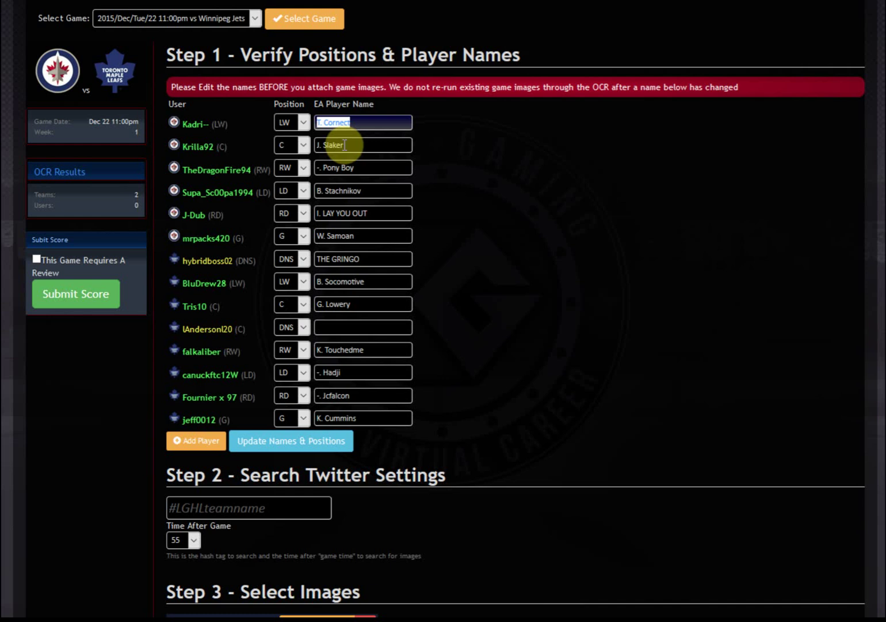
{"action": "triple_click", "coordinate": [352, 191]}
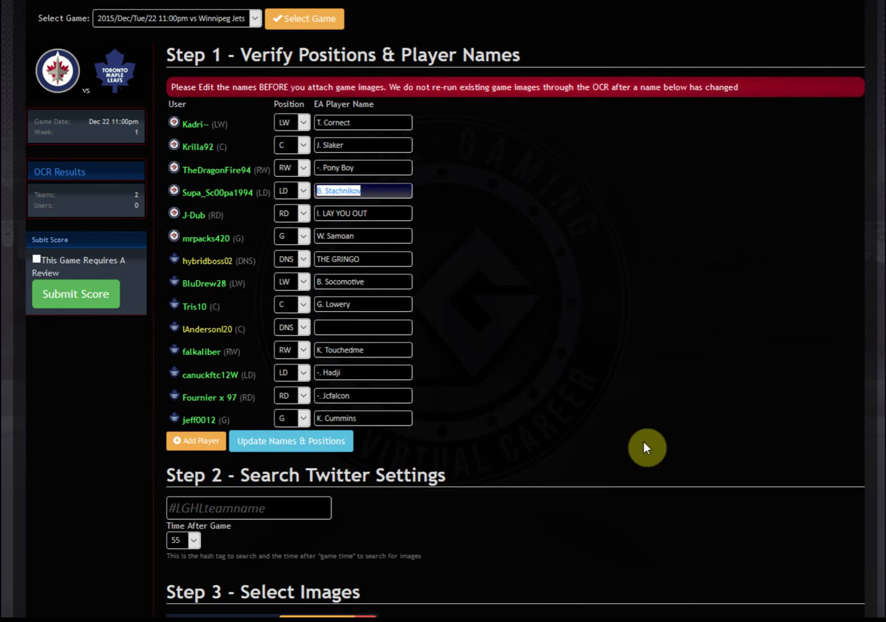
Enter #LGHLLeafs as the search hashtag in the Twitter search settings.
{"action": "scroll", "coordinate": [205, 459], "scroll_direction": "down", "scroll_amount": 1}
{"action": "scroll", "coordinate": [242, 406], "scroll_direction": "down", "scroll_amount": 1}
{"action": "scroll", "coordinate": [242, 406], "scroll_direction": "down", "scroll_amount": 1}
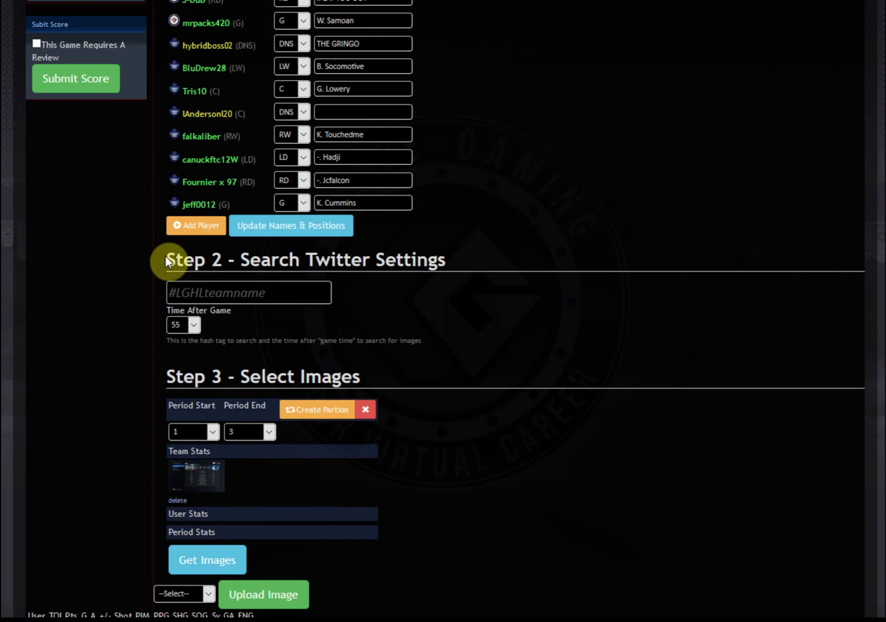
{"action": "left_click", "coordinate": [219, 290]}
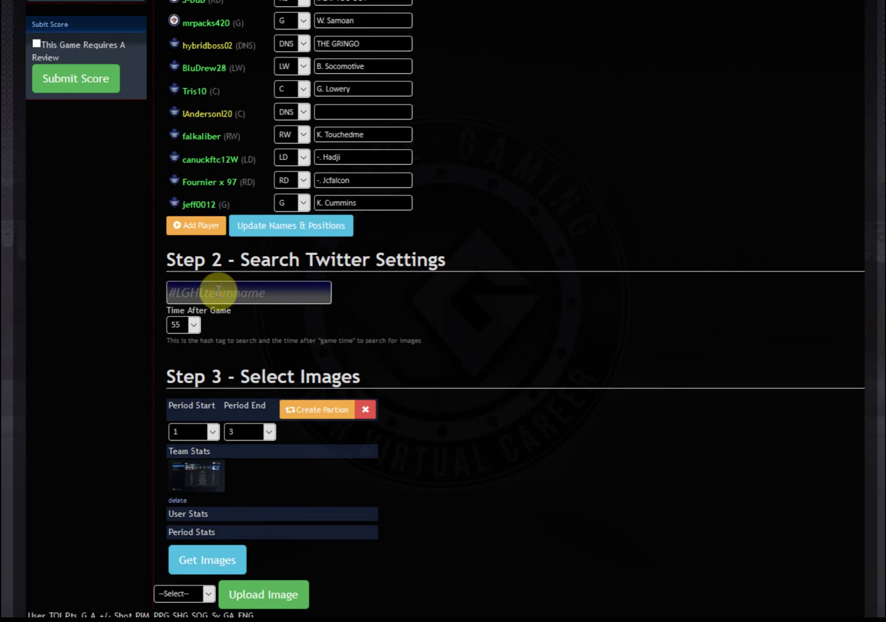
{"action": "type", "text": "#L"}
{"action": "type", "text": "GSB"}
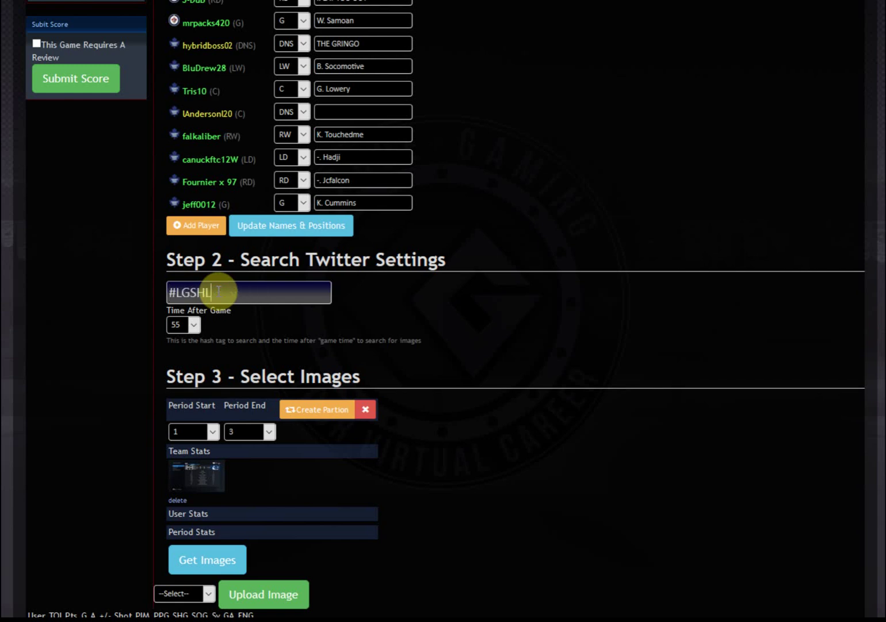
{"action": "key", "text": "BackSpace"}
{"action": "key", "text": "BackSpace"}
{"action": "type", "text": "HLLeafs"}
Change the search hashtag to #LGAHLMarlies.
{"action": "key", "text": "BackSpace"}
{"action": "key", "text": "BackSpace"}
{"action": "key", "text": "BackSpace"}
{"action": "key", "text": "BackSpace"}
{"action": "key", "text": "BackSpace"}
{"action": "key", "text": "BackSpace"}
{"action": "key", "text": "BackSpace"}
{"action": "type", "text": "AHLMarlies"}
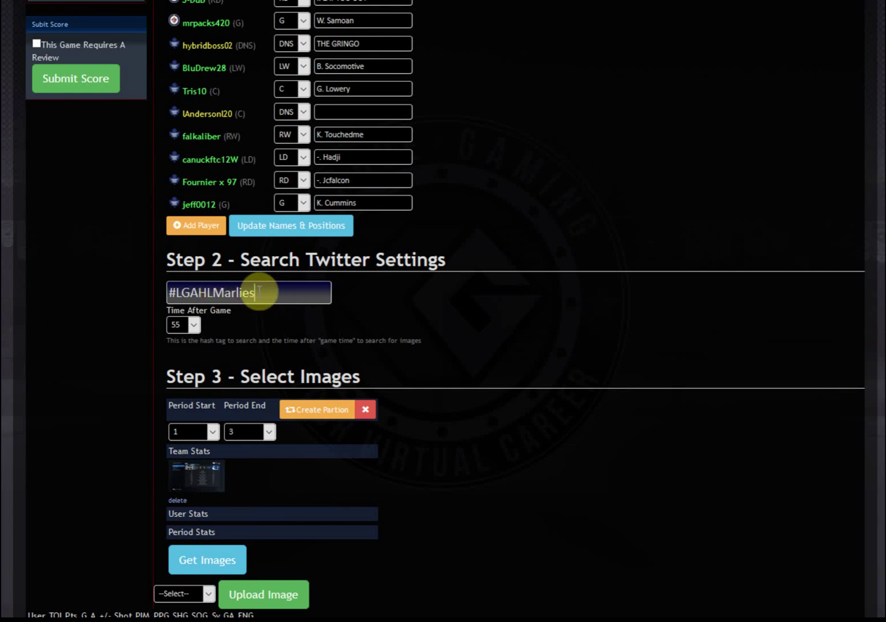
Change the search hashtag to #LGHLPSN.
{"action": "double_click", "coordinate": [253, 292]}
{"action": "left_click", "coordinate": [254, 292]}
{"action": "left_click", "coordinate": [195, 292]}
{"action": "key", "text": "BackSpace"}
{"action": "left_click_drag", "start_coordinate": [208, 292], "coordinate": [297, 297]}
{"action": "type", "text": "PSN"}
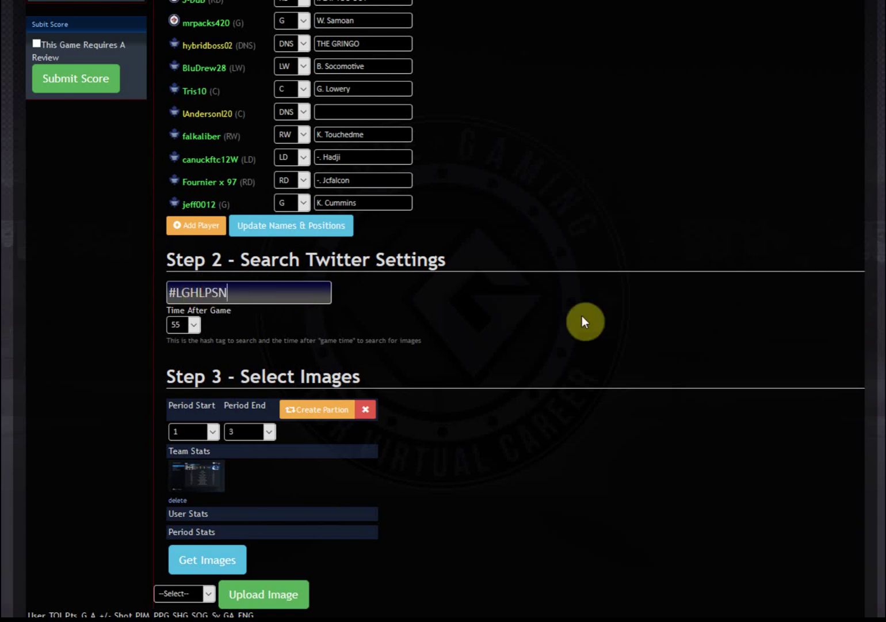
Check the game date and time, and set the time after game for the image search to 60.
{"action": "left_click", "coordinate": [582, 315]}
{"action": "left_click", "coordinate": [181, 324]}
{"action": "left_click", "coordinate": [180, 324]}
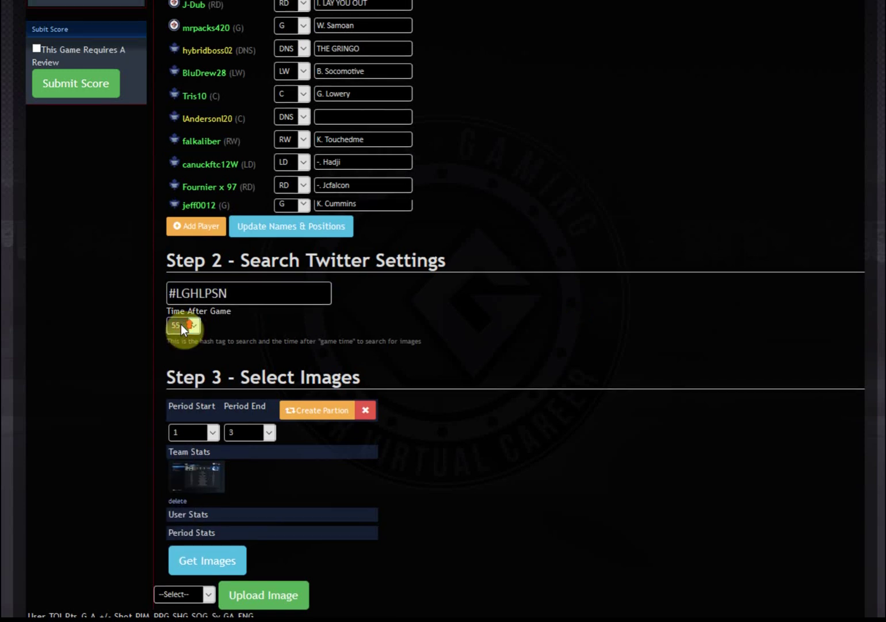
{"action": "scroll", "coordinate": [98, 105], "scroll_direction": "up", "scroll_amount": 3}
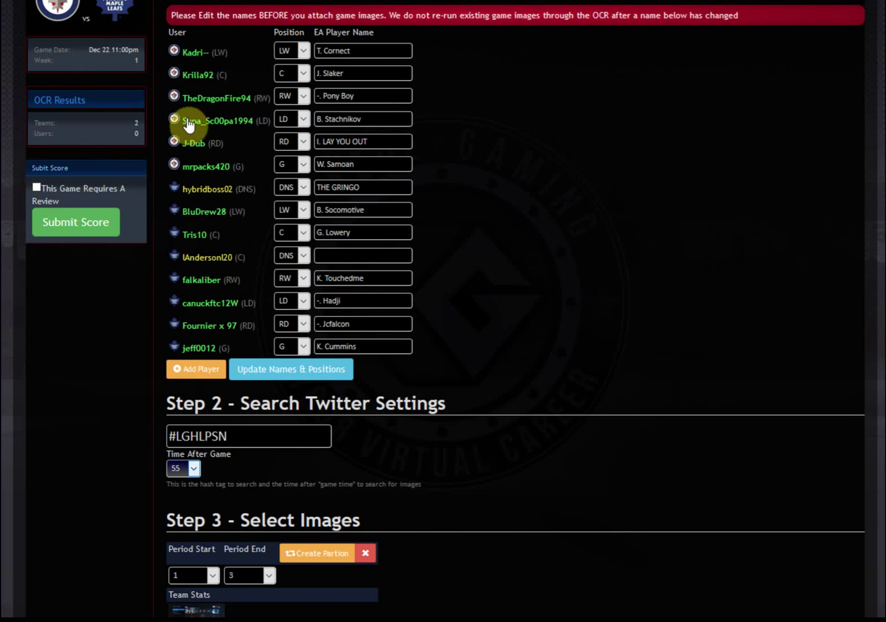
{"action": "triple_click", "coordinate": [123, 49]}
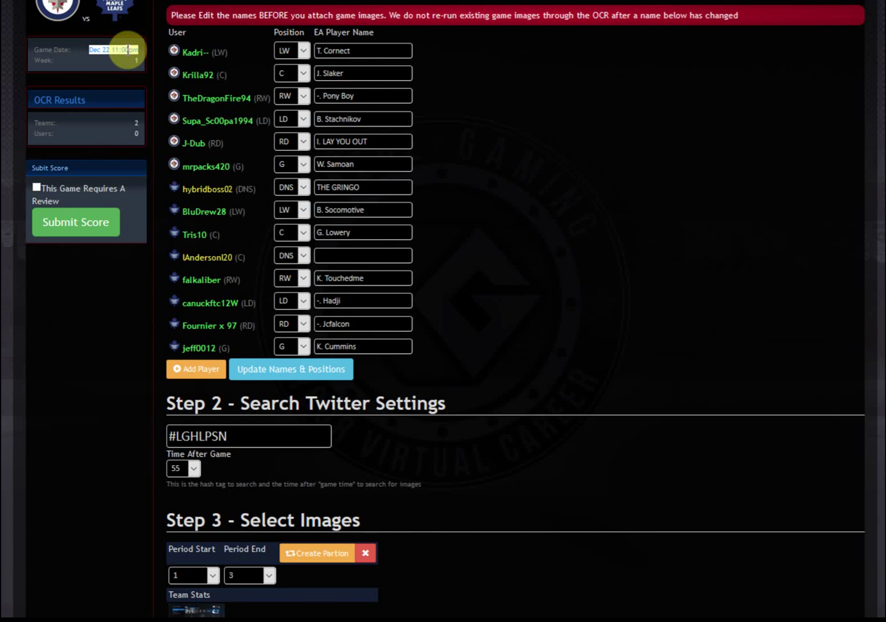
{"action": "left_click", "coordinate": [190, 474]}
{"action": "left_click", "coordinate": [190, 474]}
{"action": "left_click", "coordinate": [190, 473]}
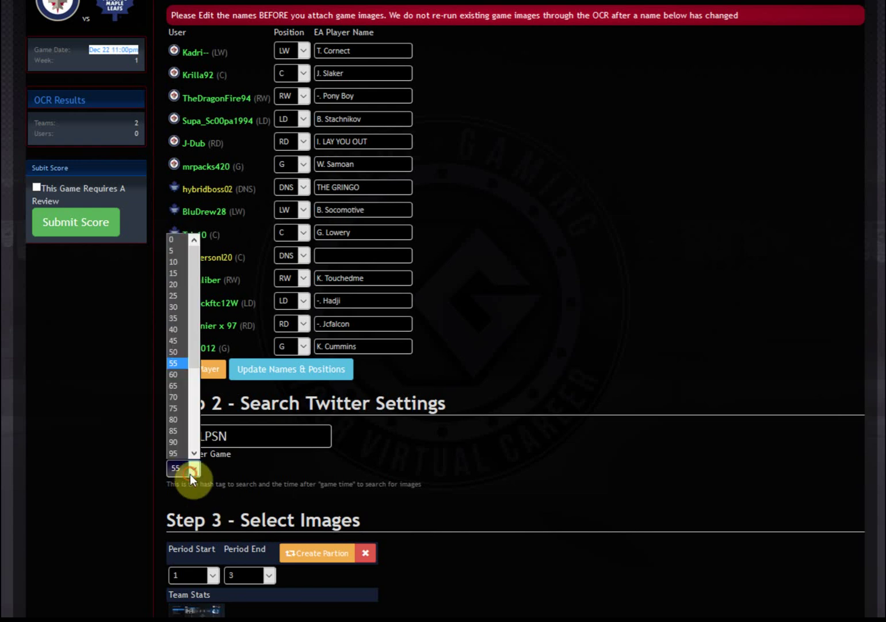
{"action": "left_click", "coordinate": [180, 372]}
{"action": "left_click", "coordinate": [114, 50]}
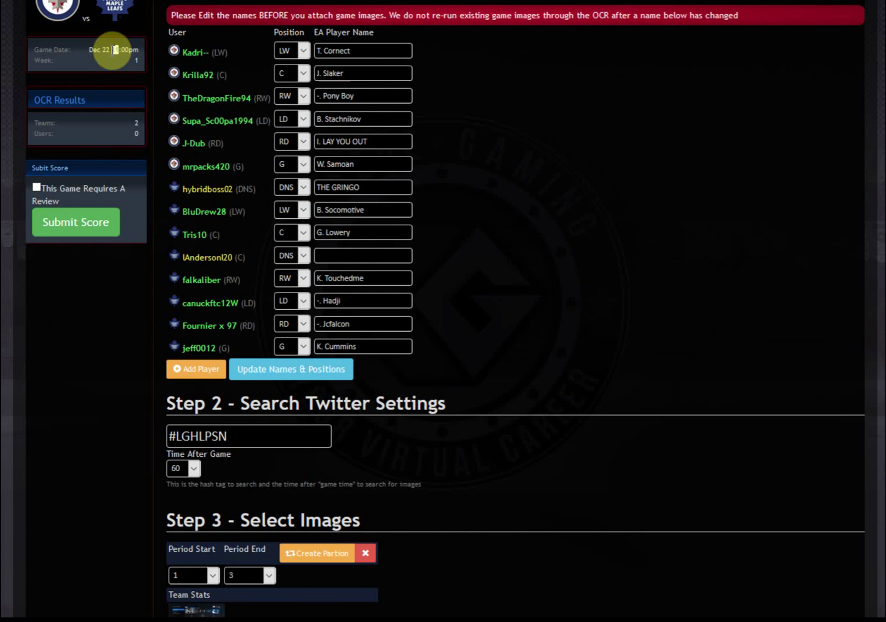
{"action": "left_click", "coordinate": [196, 448]}
{"action": "left_click", "coordinate": [487, 429]}
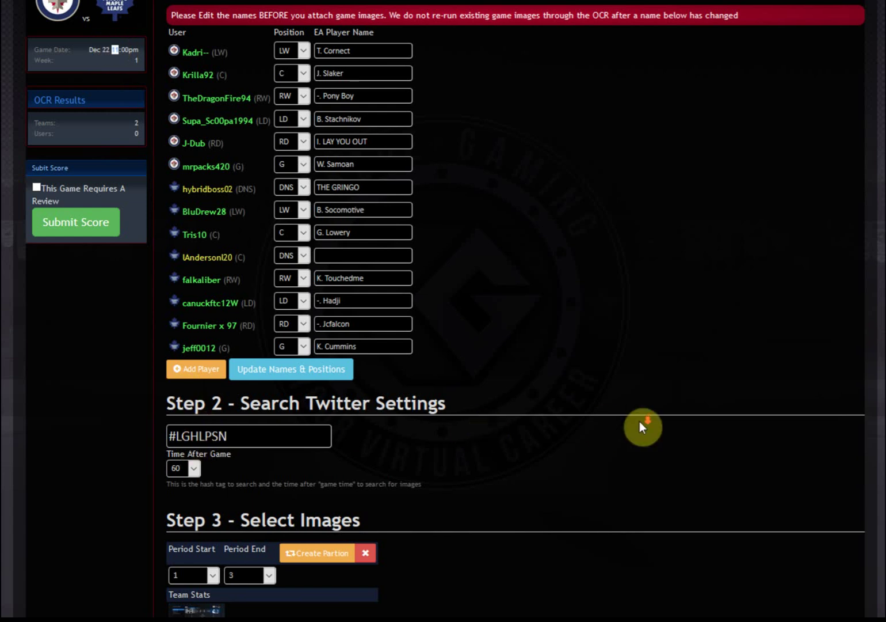
Delete the existing Team Stats image under Select Images and confirm the removal.
{"action": "scroll", "coordinate": [643, 427], "scroll_direction": "down", "scroll_amount": 3}
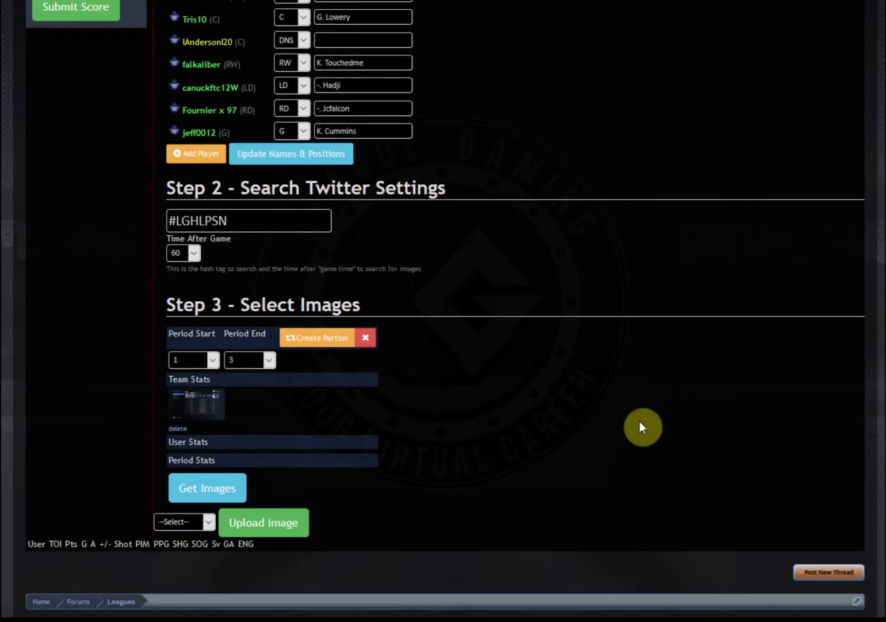
{"action": "left_click", "coordinate": [176, 429]}
{"action": "left_click", "coordinate": [458, 240]}
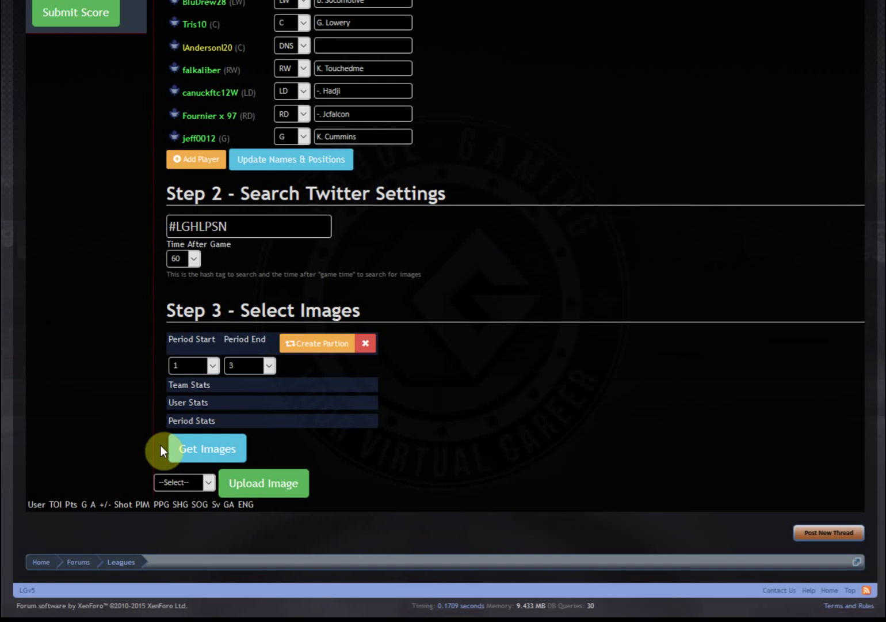
Reset both the period start and the period end to --Select--.
{"action": "left_click", "coordinate": [185, 366]}
{"action": "left_click", "coordinate": [185, 381]}
{"action": "left_click", "coordinate": [243, 366]}
{"action": "left_click", "coordinate": [246, 383]}
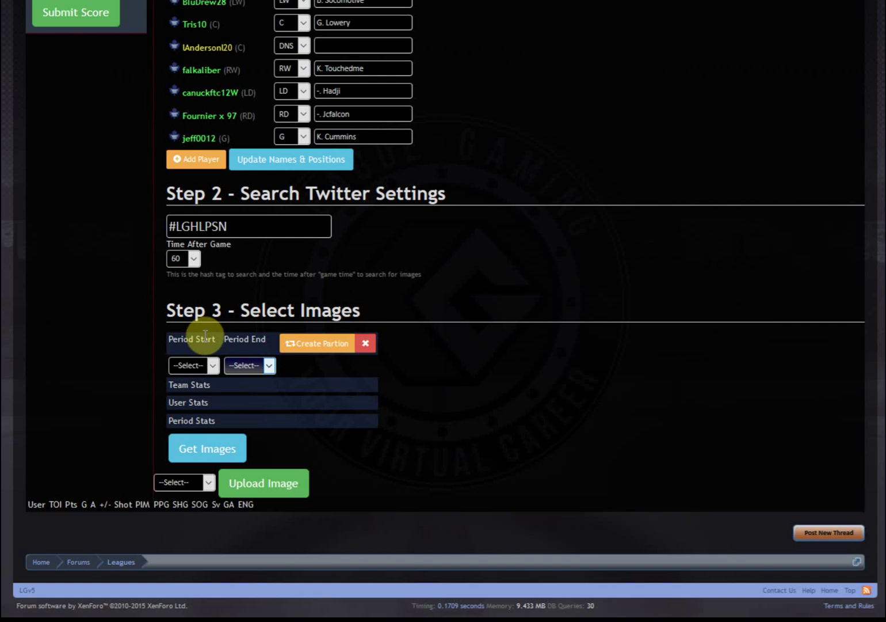
Set the period start to 1 and the period end to 2.
{"action": "left_click", "coordinate": [176, 363]}
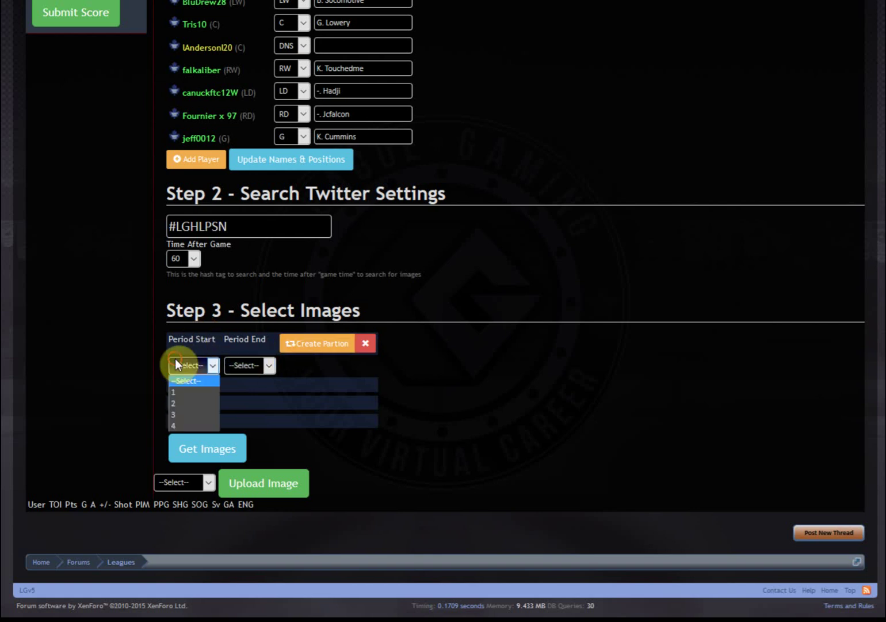
{"action": "left_click", "coordinate": [185, 392]}
{"action": "left_click", "coordinate": [244, 368]}
{"action": "left_click", "coordinate": [241, 400]}
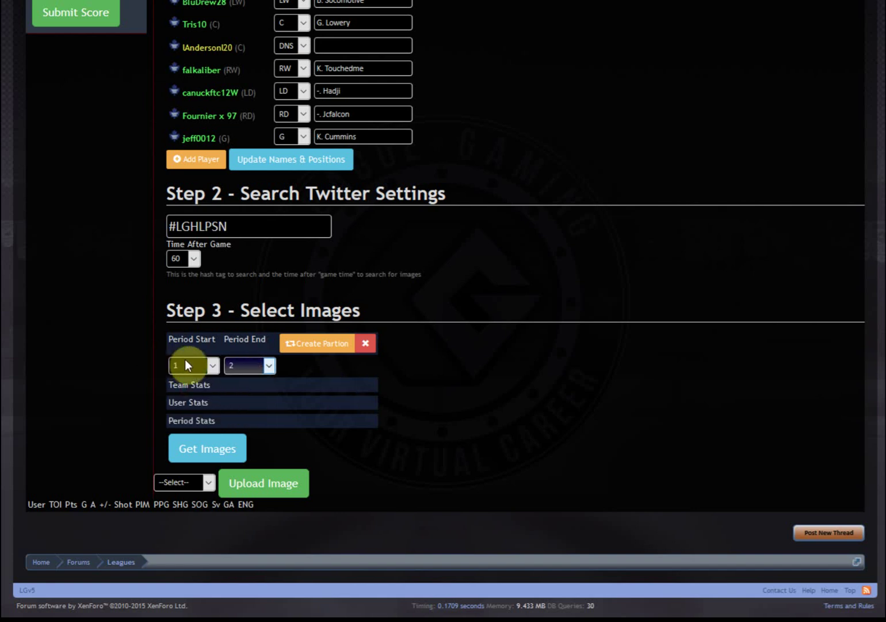
Create a second game portion and set its period start to 3.
{"action": "left_click", "coordinate": [314, 344]}
{"action": "left_click", "coordinate": [193, 501]}
{"action": "left_click", "coordinate": [180, 550]}
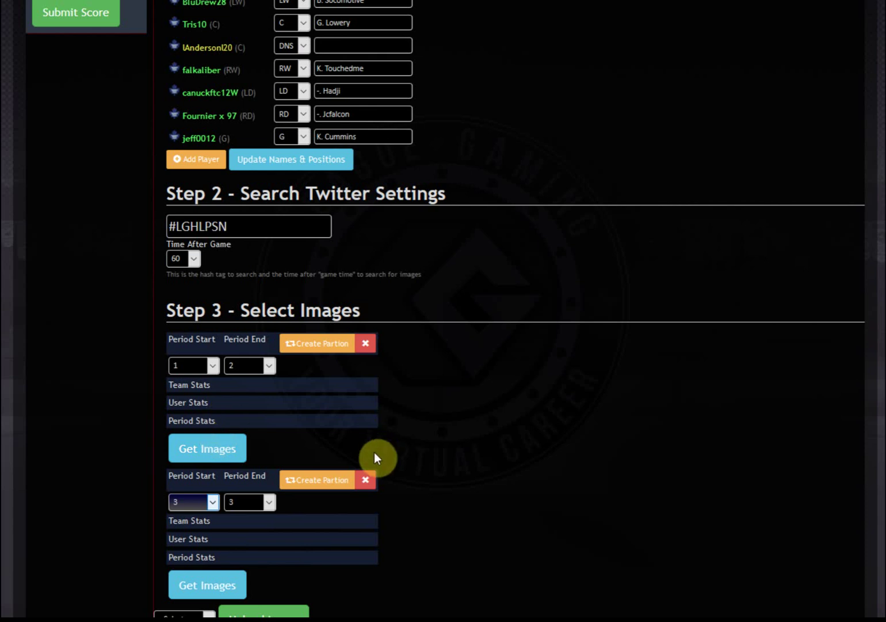
Remove the second game portion and set the remaining portion's period end to 3.
{"action": "left_click", "coordinate": [373, 484]}
{"action": "left_click", "coordinate": [458, 244]}
{"action": "left_click", "coordinate": [244, 364]}
{"action": "left_click", "coordinate": [240, 412]}
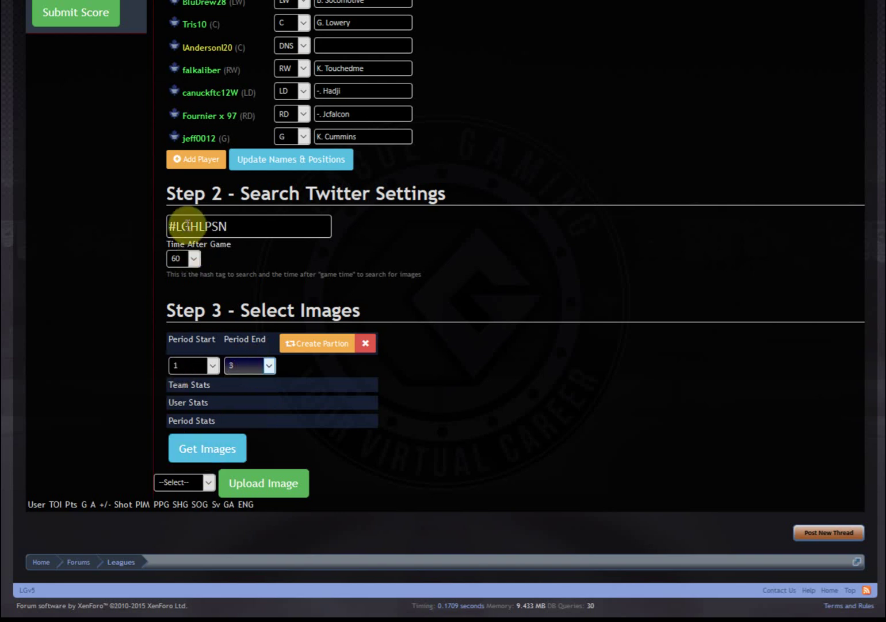
Retrieve the game images posted with the #LGHLPSN hashtag.
{"action": "left_click_drag", "start_coordinate": [225, 227], "coordinate": [153, 214]}
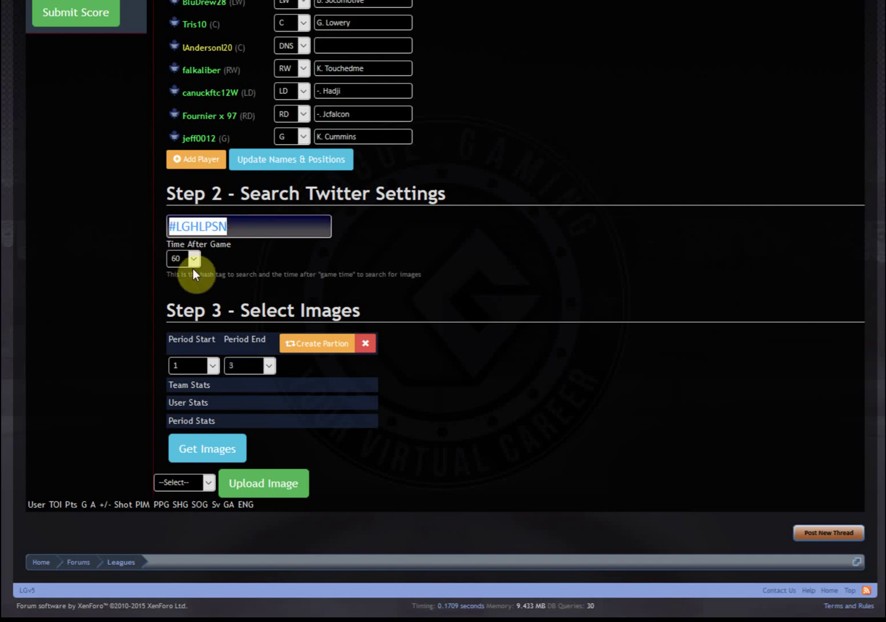
{"action": "left_click", "coordinate": [192, 450]}
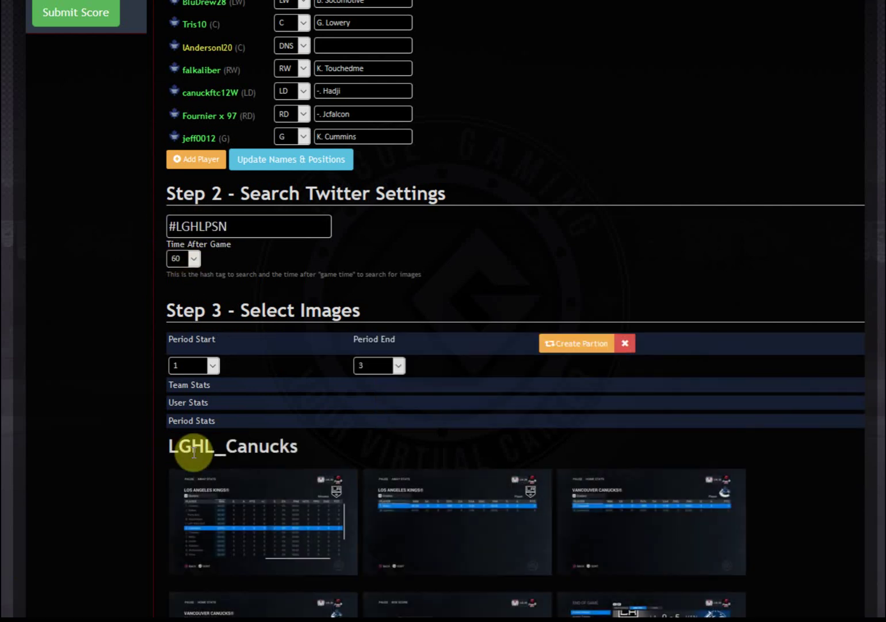
{"action": "scroll", "coordinate": [84, 381], "scroll_direction": "down", "scroll_amount": 4}
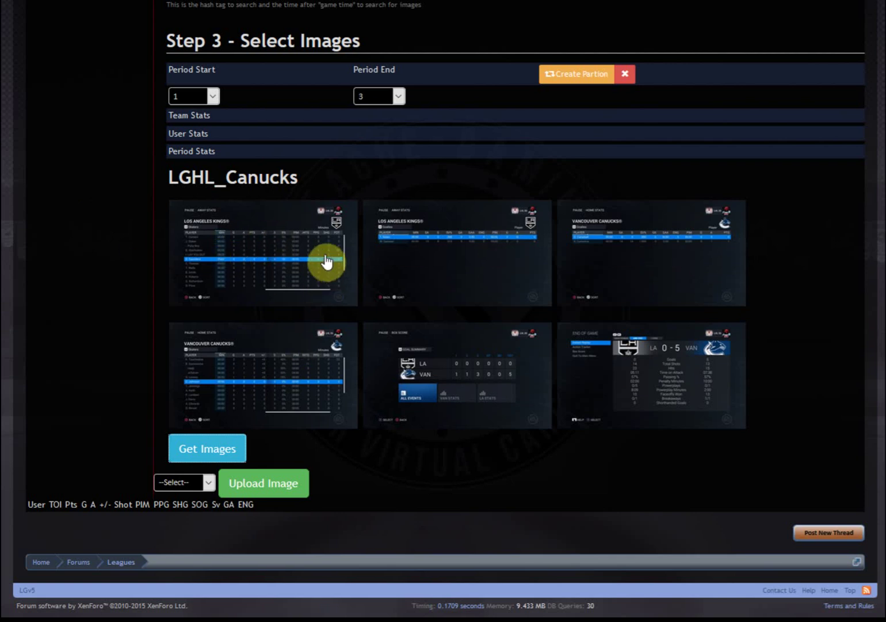
Copy the address of the Los Angeles Kings away skater stats image and open it in the other browser window.
{"action": "right_click", "coordinate": [278, 243]}
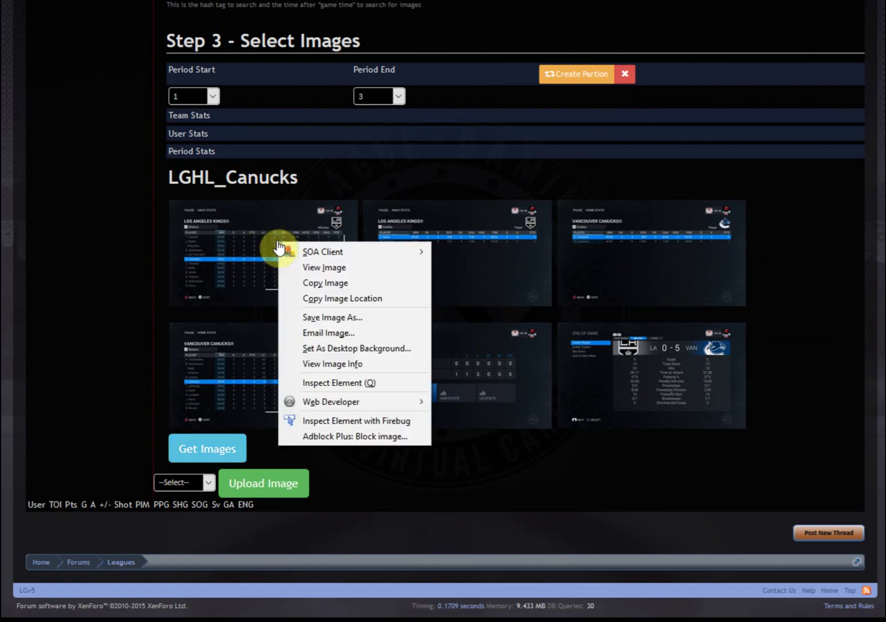
{"action": "left_click", "coordinate": [360, 299]}
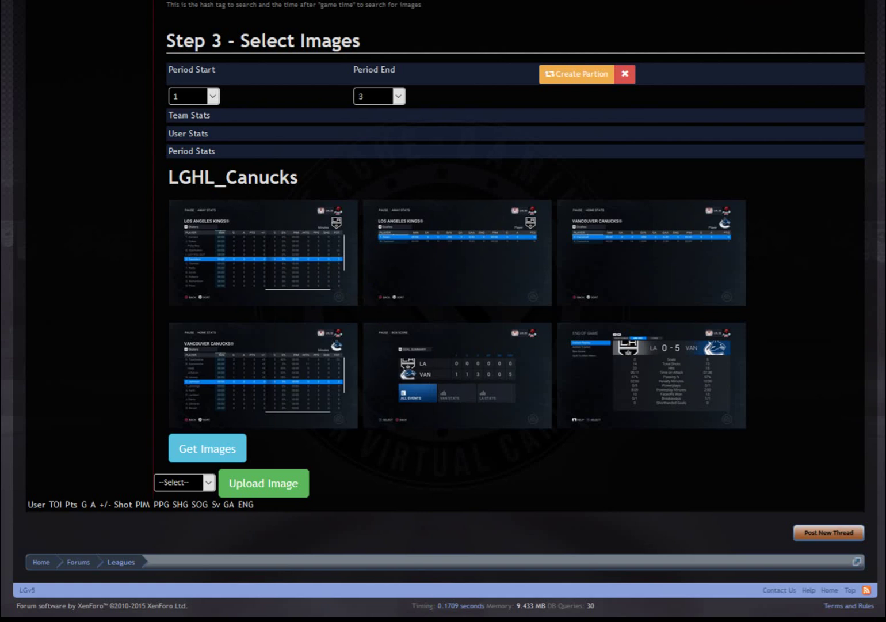
{"action": "key", "text": "ctrl+l"}
{"action": "key", "text": "ctrl+v"}
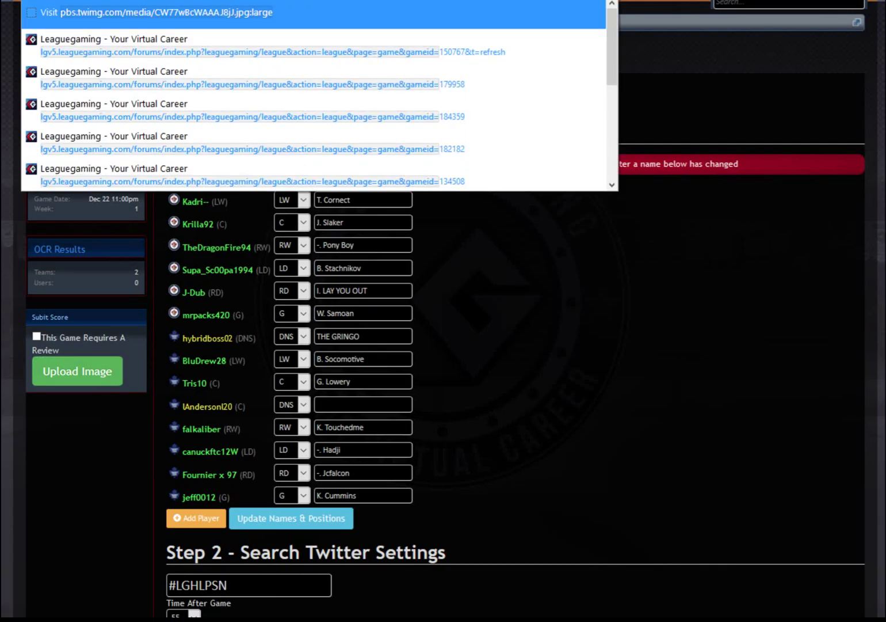
{"action": "key", "text": "Return"}
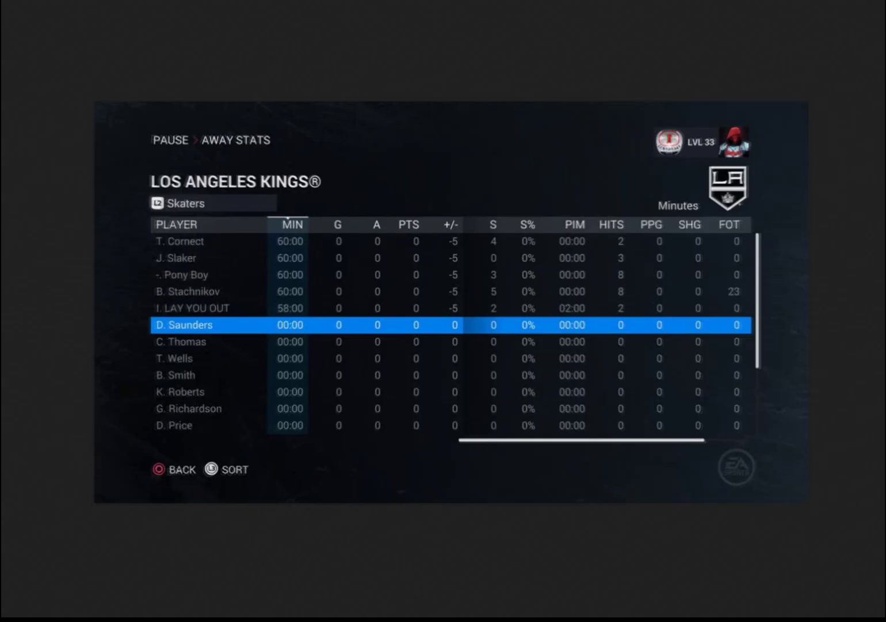
Exit full-screen view, inspect the twimg domain in the image's address, and close that browser window.
{"action": "key", "text": "F11"}
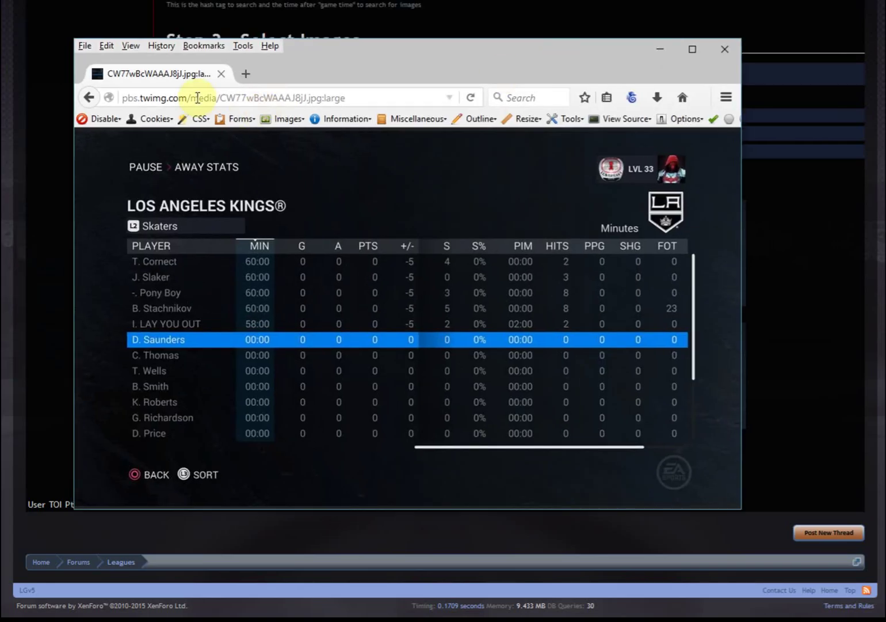
{"action": "left_click_drag", "start_coordinate": [140, 98], "coordinate": [168, 99]}
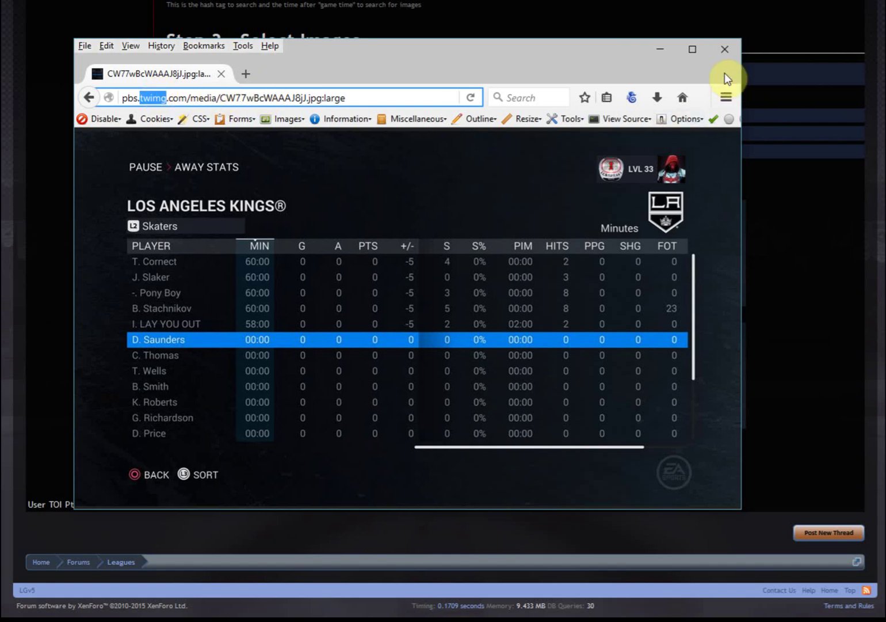
{"action": "left_click", "coordinate": [724, 50]}
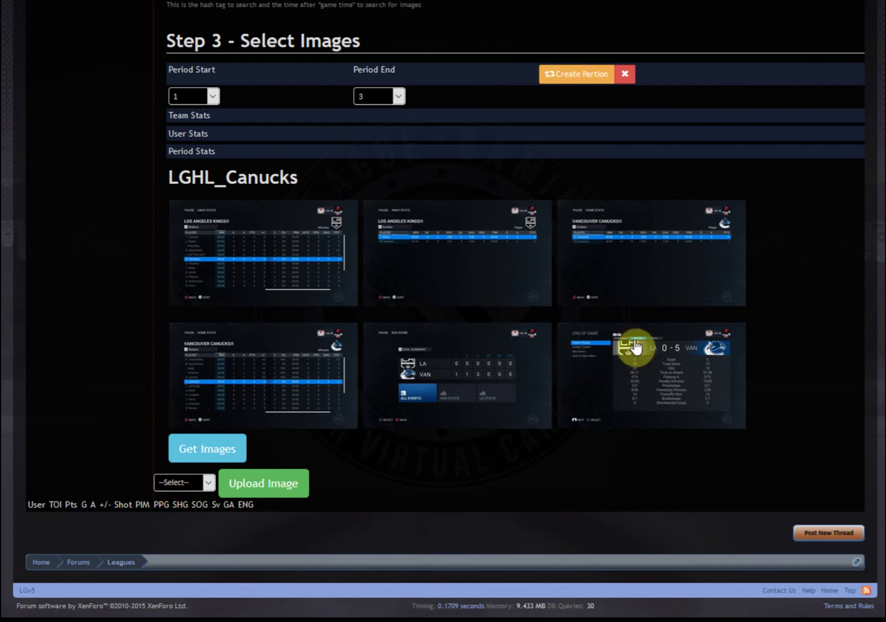
Set the image type to Team Stats and attach the end-of-game image showing LA 0 - 5 VAN.
{"action": "left_click", "coordinate": [178, 483]}
{"action": "left_click", "coordinate": [168, 509]}
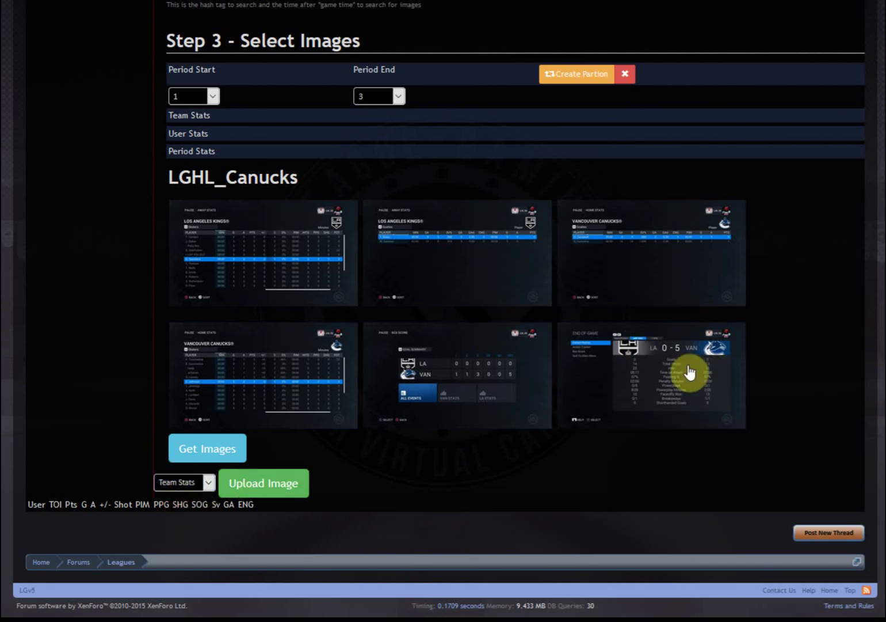
{"action": "left_click", "coordinate": [686, 370]}
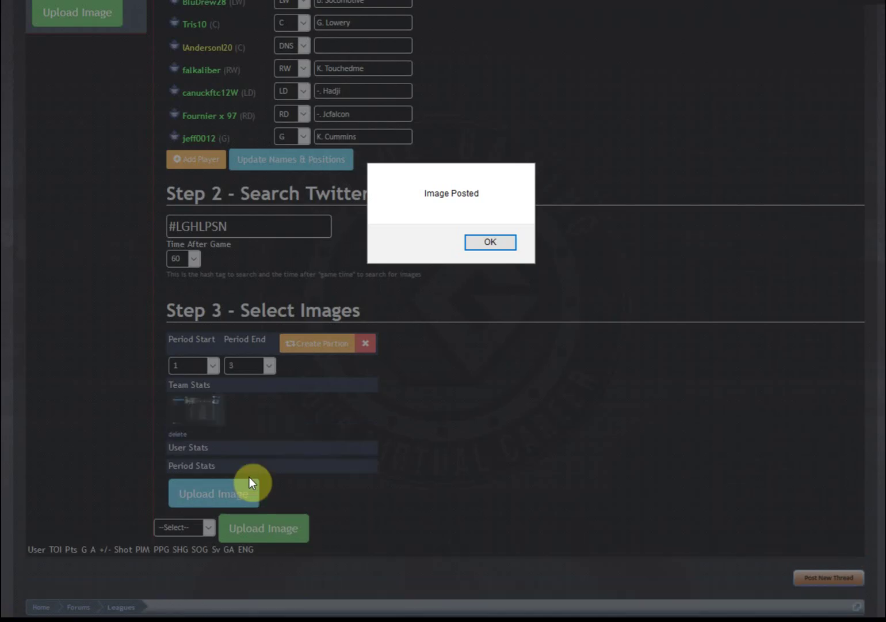
Check the OCR results of the attached Team Stats image against the goals, shots and hits in the screenshot.
{"action": "left_click", "coordinate": [490, 244]}
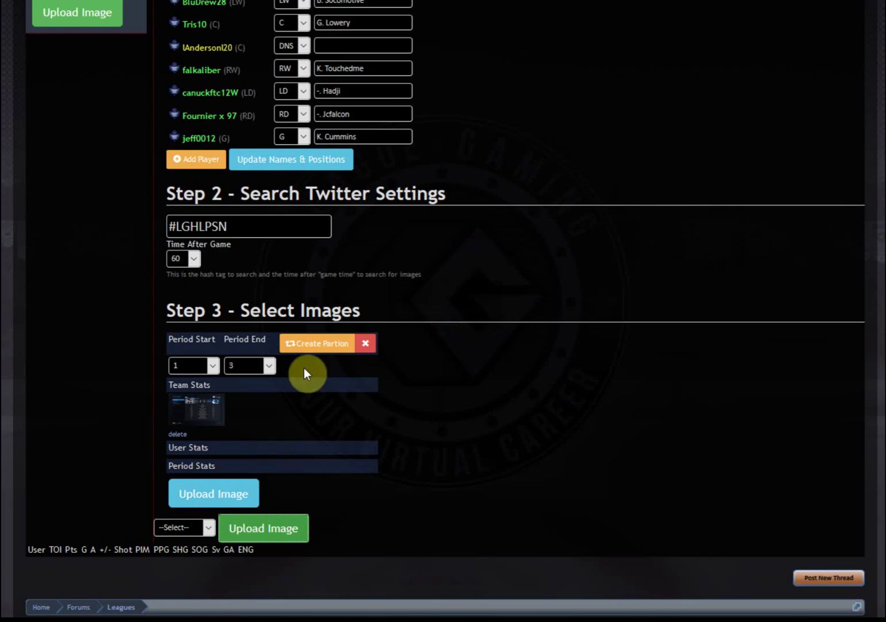
{"action": "left_click", "coordinate": [211, 402]}
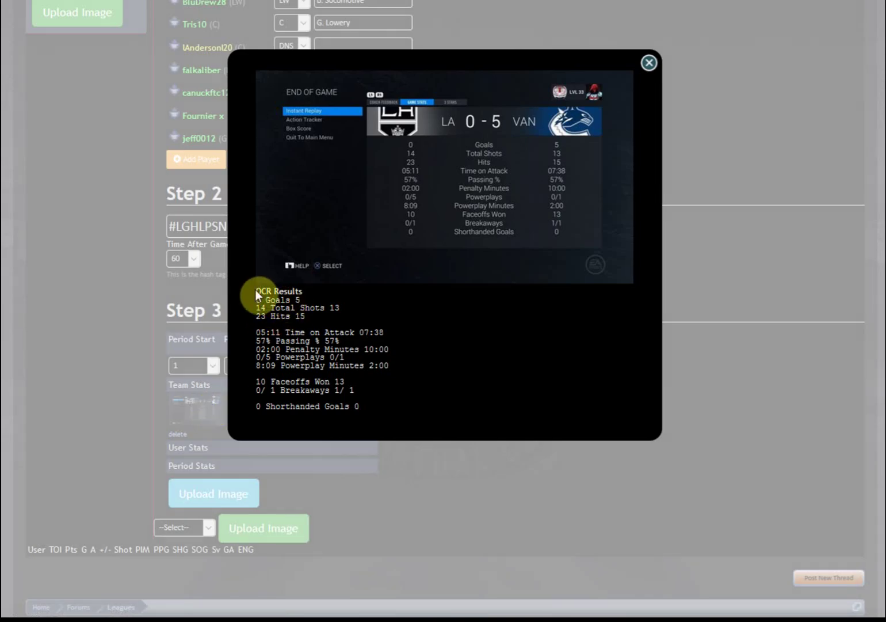
{"action": "double_click", "coordinate": [282, 299]}
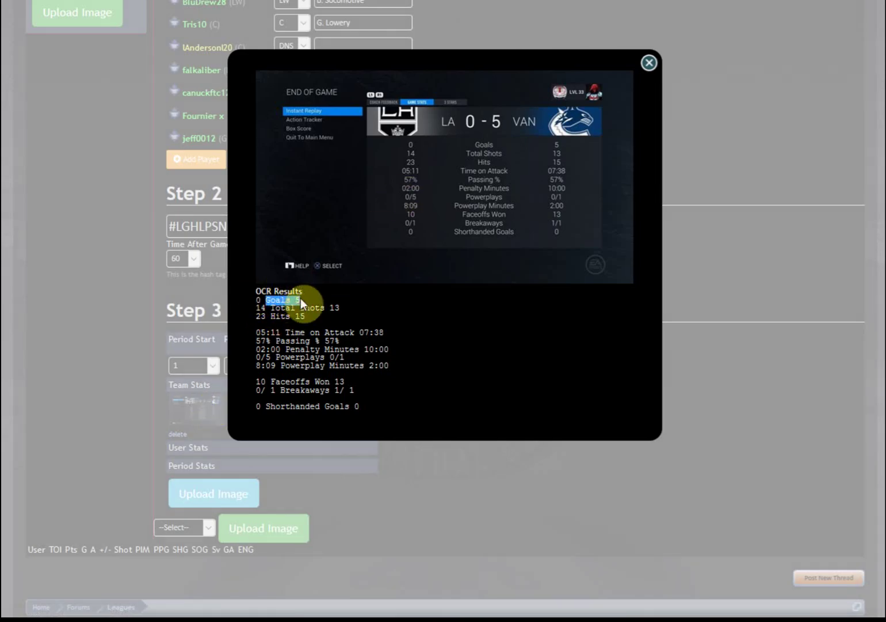
{"action": "left_click_drag", "start_coordinate": [296, 300], "coordinate": [257, 317]}
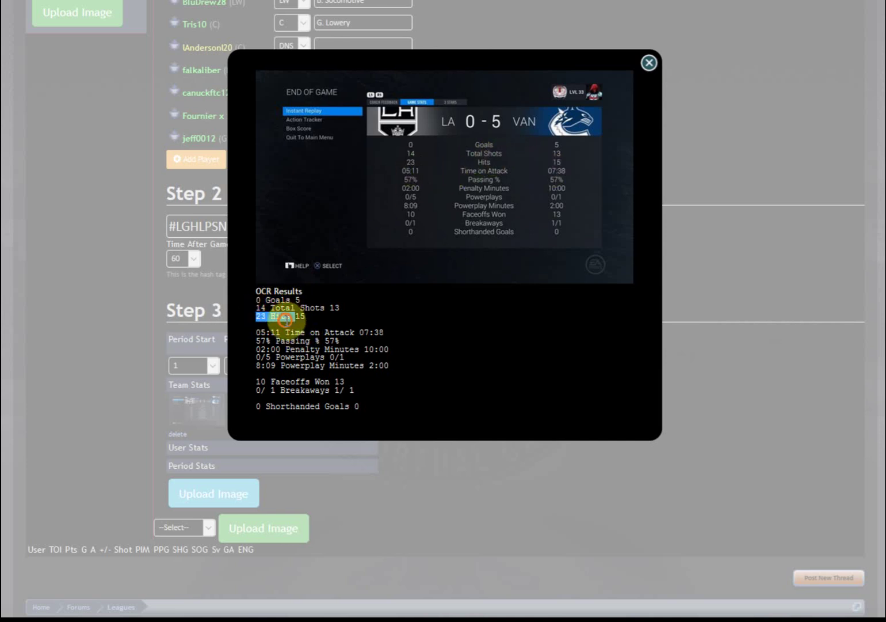
{"action": "left_click", "coordinate": [649, 62]}
Retrieve the LGHL_Canucks game images from Twitter again for the next attachment.
{"action": "scroll", "coordinate": [118, 322], "scroll_direction": "down", "scroll_amount": 1}
{"action": "left_click", "coordinate": [173, 481]}
{"action": "left_click", "coordinate": [220, 461]}
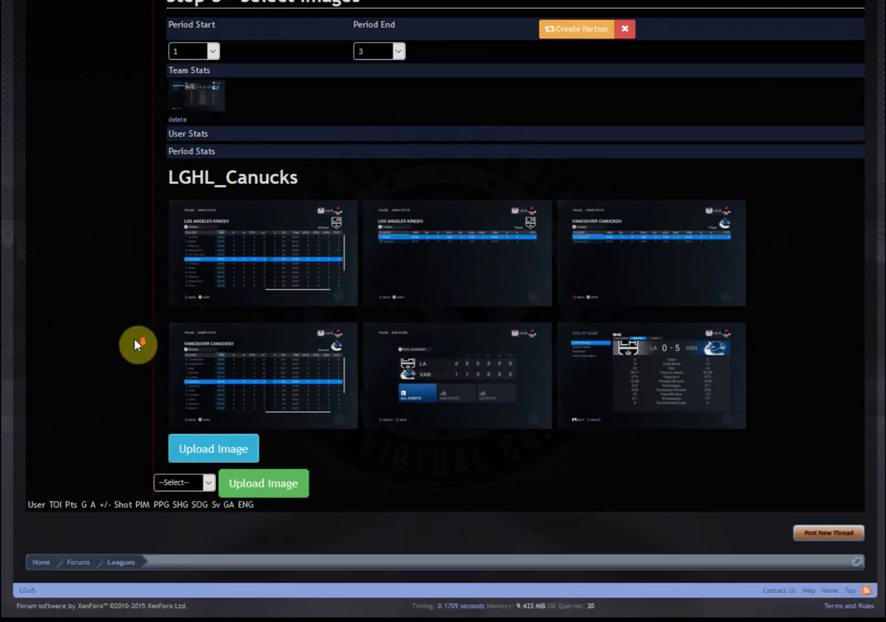
Attach the four Los Angeles Kings and Vancouver Canucks skater and goalie stats images as User Stats.
{"action": "left_click", "coordinate": [266, 270]}
{"action": "left_click", "coordinate": [459, 261]}
{"action": "left_click", "coordinate": [630, 260]}
{"action": "left_click", "coordinate": [262, 369]}
{"action": "left_click", "coordinate": [166, 482]}
{"action": "left_click", "coordinate": [170, 521]}
{"action": "left_click", "coordinate": [278, 488]}
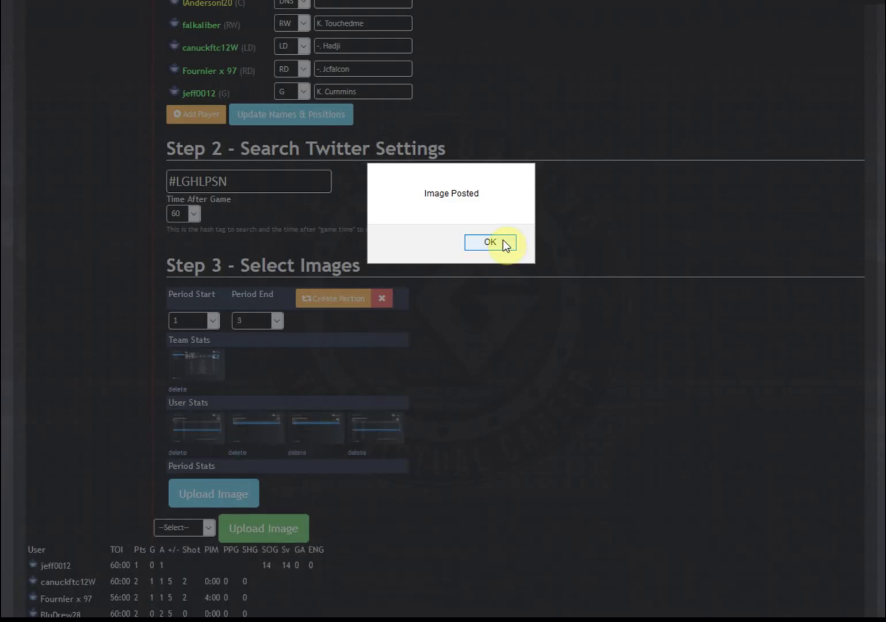
{"action": "left_click", "coordinate": [490, 242]}
Examine the extracted player stats table, including the first goalie's row and both goalies' shots and saves.
{"action": "scroll", "coordinate": [587, 245], "scroll_direction": "down", "scroll_amount": 4}
{"action": "scroll", "coordinate": [268, 361], "scroll_direction": "down", "scroll_amount": 1}
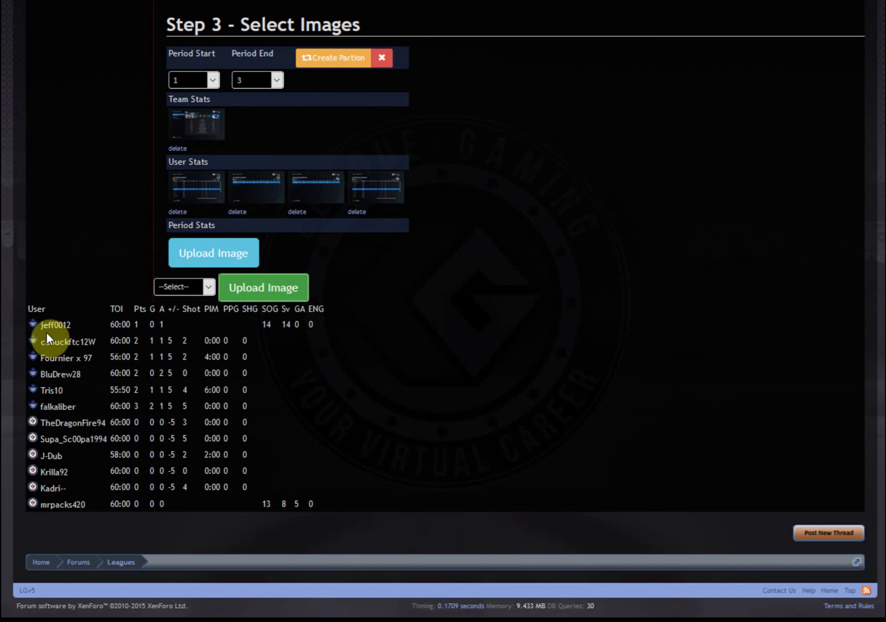
{"action": "left_click_drag", "start_coordinate": [49, 324], "coordinate": [297, 509]}
{"action": "left_click", "coordinate": [282, 398]}
{"action": "double_click", "coordinate": [50, 325]}
{"action": "left_click_drag", "start_coordinate": [57, 327], "coordinate": [203, 327]}
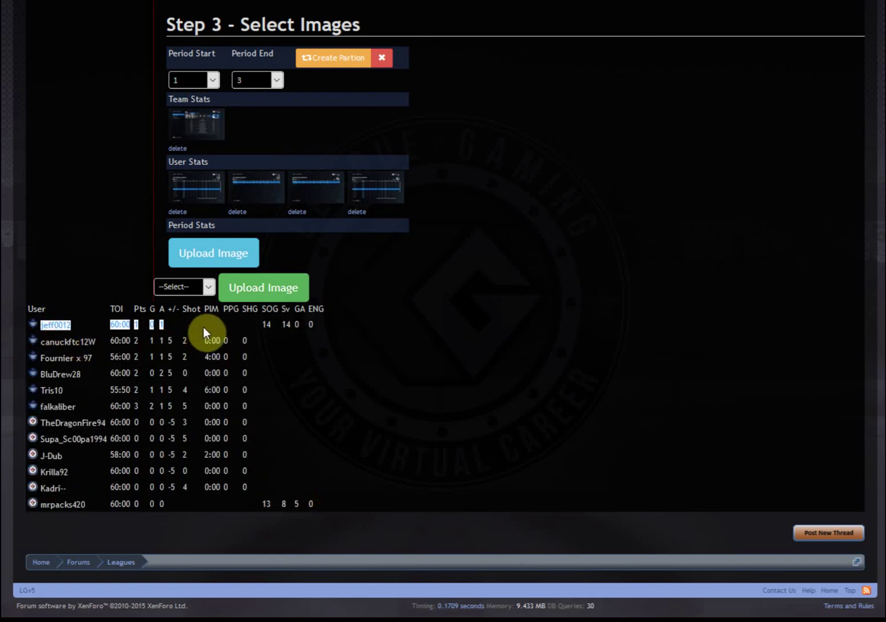
{"action": "double_click", "coordinate": [268, 324]}
{"action": "double_click", "coordinate": [288, 325]}
{"action": "double_click", "coordinate": [266, 503]}
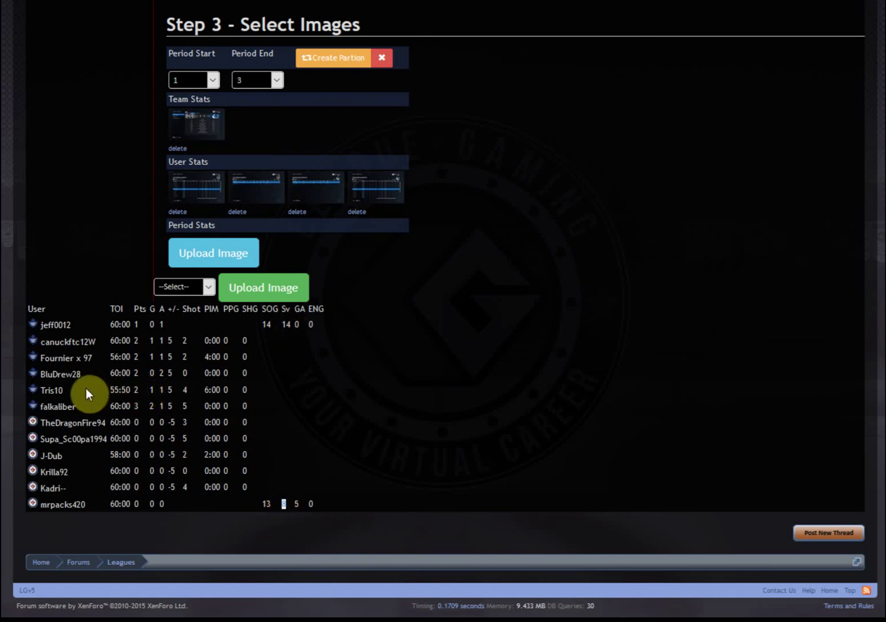
{"action": "left_click_drag", "start_coordinate": [138, 371], "coordinate": [136, 348]}
Retrieve the Twitter images again and attach the box score goal summary image as Period Stats.
{"action": "left_click", "coordinate": [188, 251]}
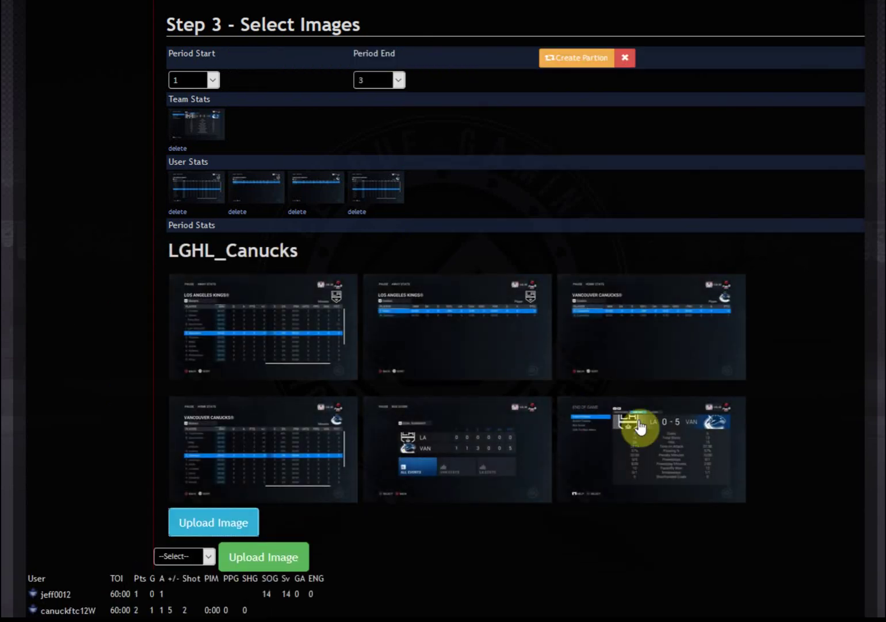
{"action": "left_click", "coordinate": [427, 455]}
{"action": "scroll", "coordinate": [435, 452], "scroll_direction": "down", "scroll_amount": 4}
{"action": "left_click", "coordinate": [189, 340]}
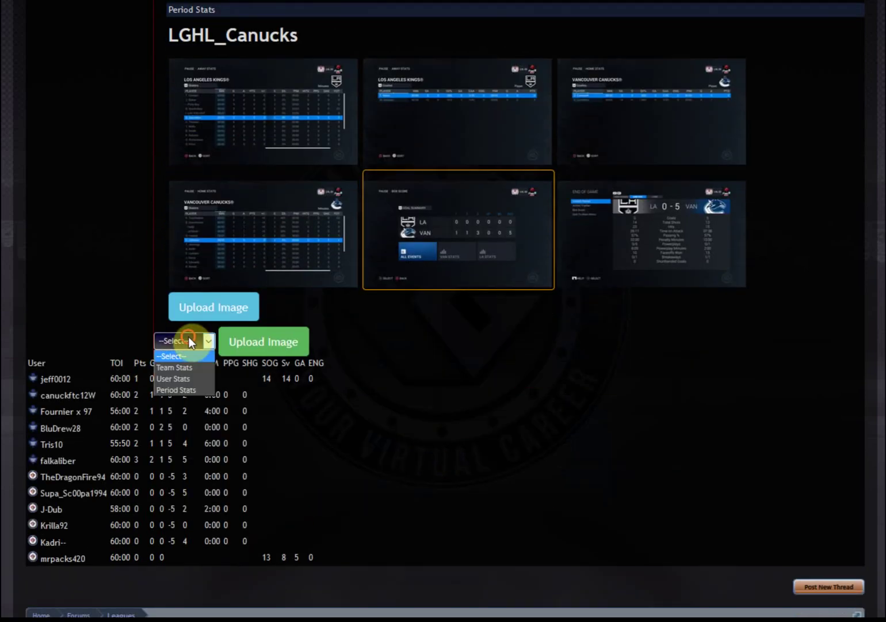
{"action": "left_click", "coordinate": [174, 390]}
{"action": "left_click", "coordinate": [245, 348]}
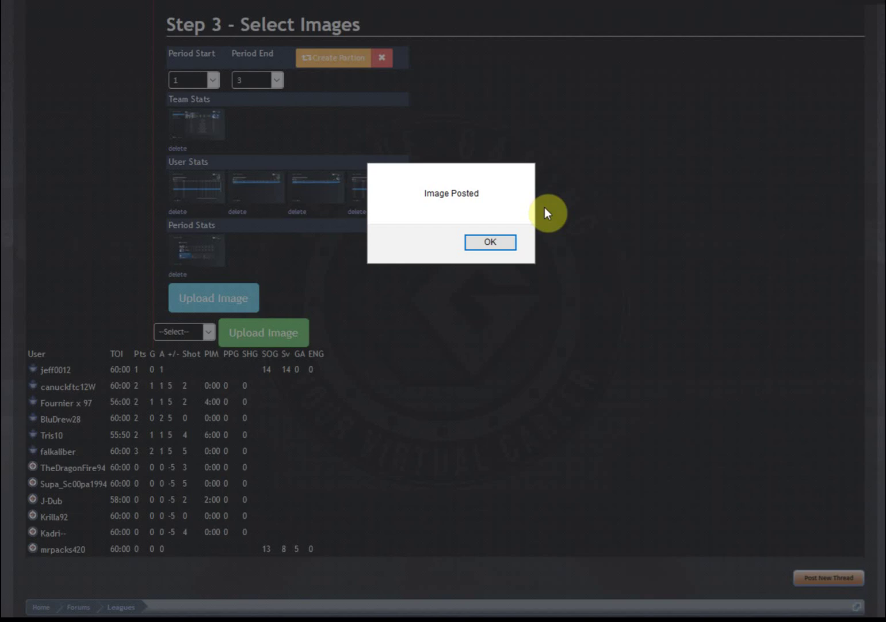
{"action": "left_click", "coordinate": [489, 245]}
Submit the score of the Dec 22 11:00pm game without flagging it for review.
{"action": "scroll", "coordinate": [483, 261], "scroll_direction": "up", "scroll_amount": 10}
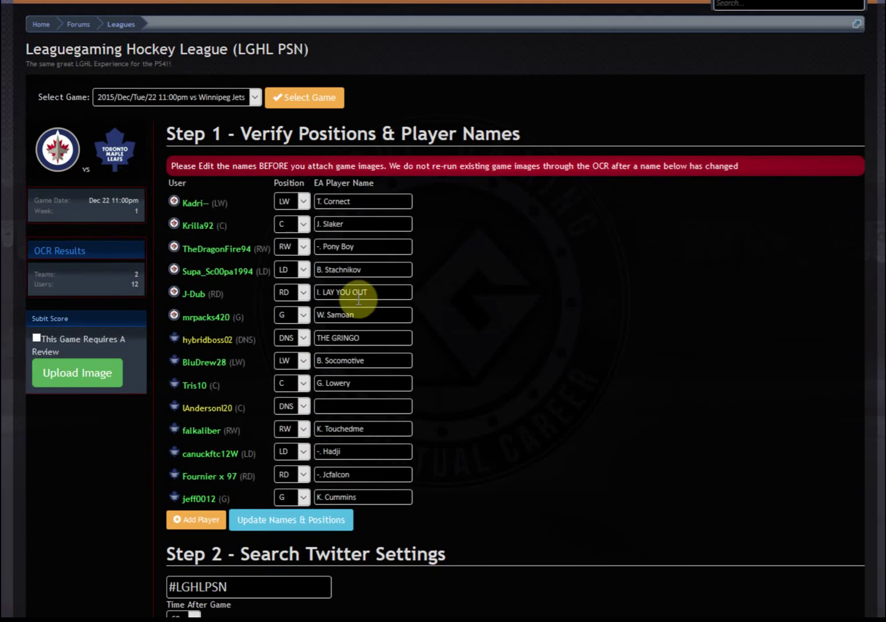
{"action": "scroll", "coordinate": [514, 313], "scroll_direction": "down", "scroll_amount": 4}
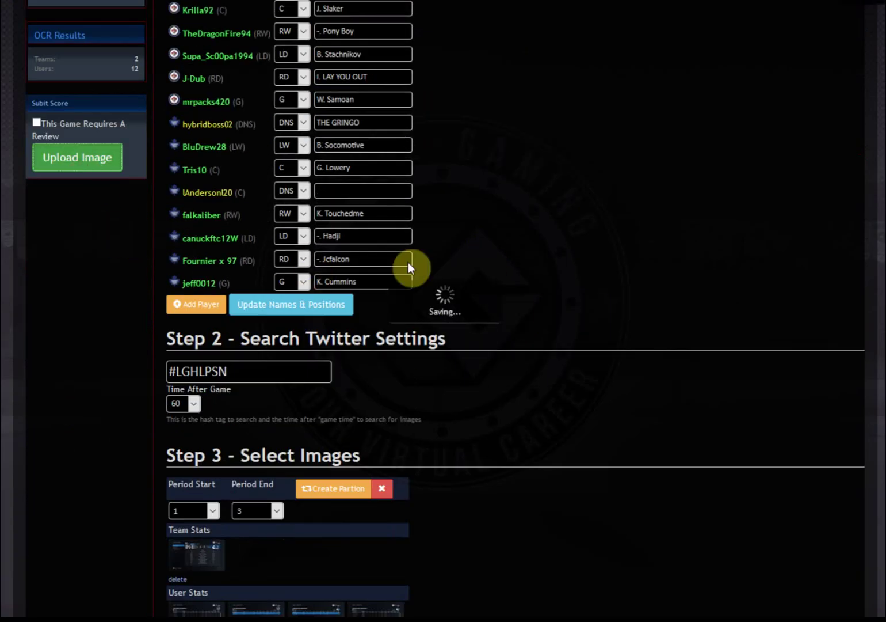
{"action": "scroll", "coordinate": [576, 319], "scroll_direction": "up", "scroll_amount": 5}
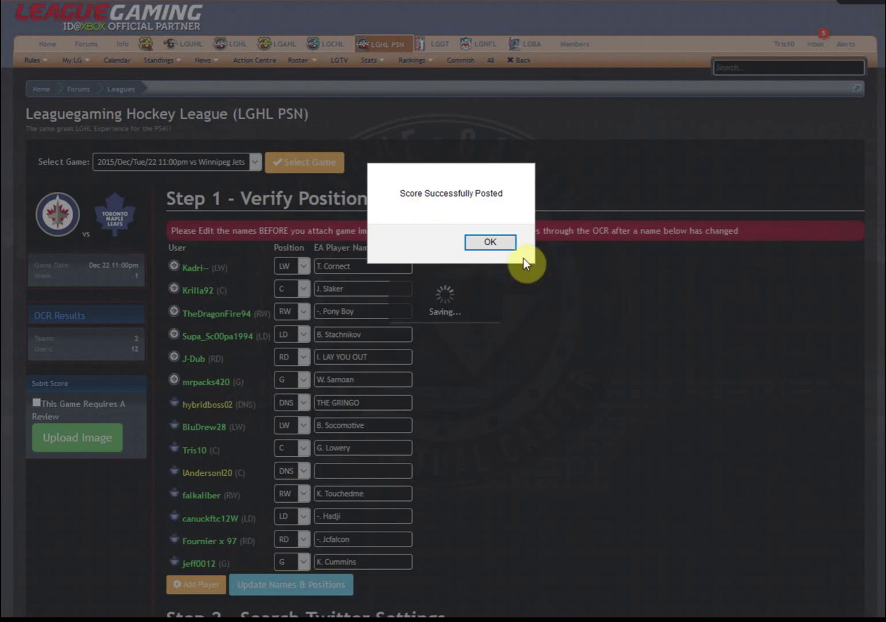
{"action": "left_click", "coordinate": [476, 241]}
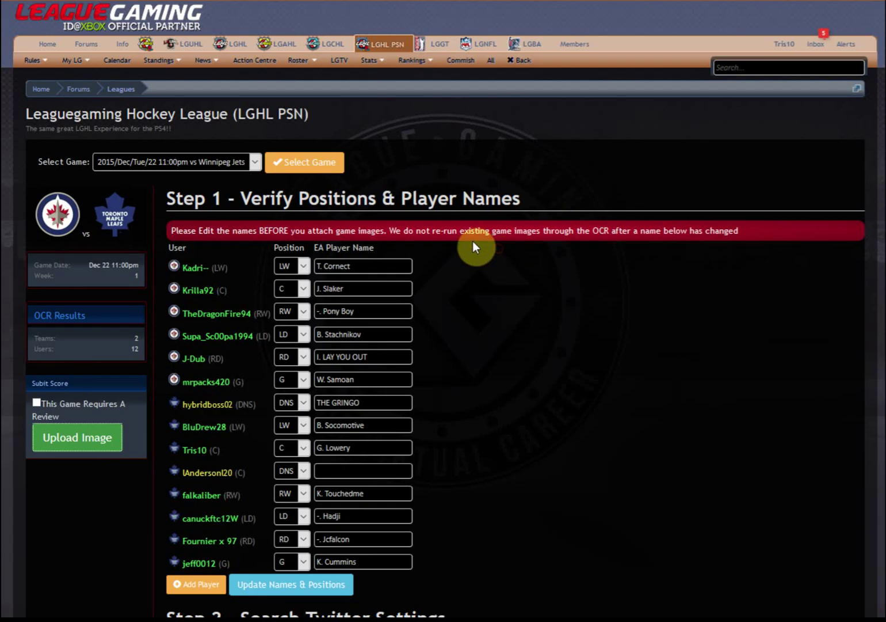
Open the submitted Winnipeg Jets vs Toronto Maple Leafs game from the LGHL PSN league page.
{"action": "left_click", "coordinate": [380, 50]}
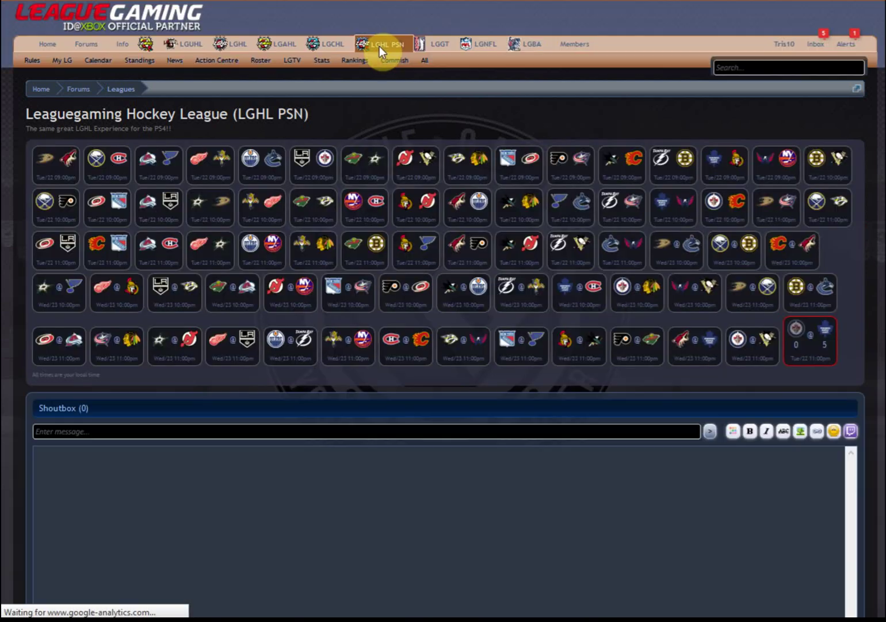
{"action": "left_click", "coordinate": [800, 350]}
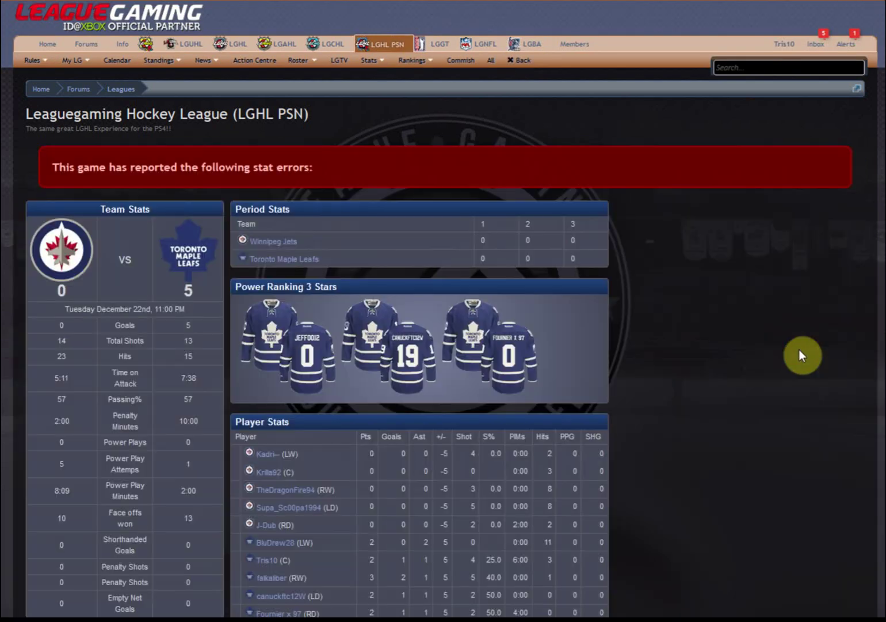
{"action": "scroll", "coordinate": [747, 277], "scroll_direction": "down", "scroll_amount": 5}
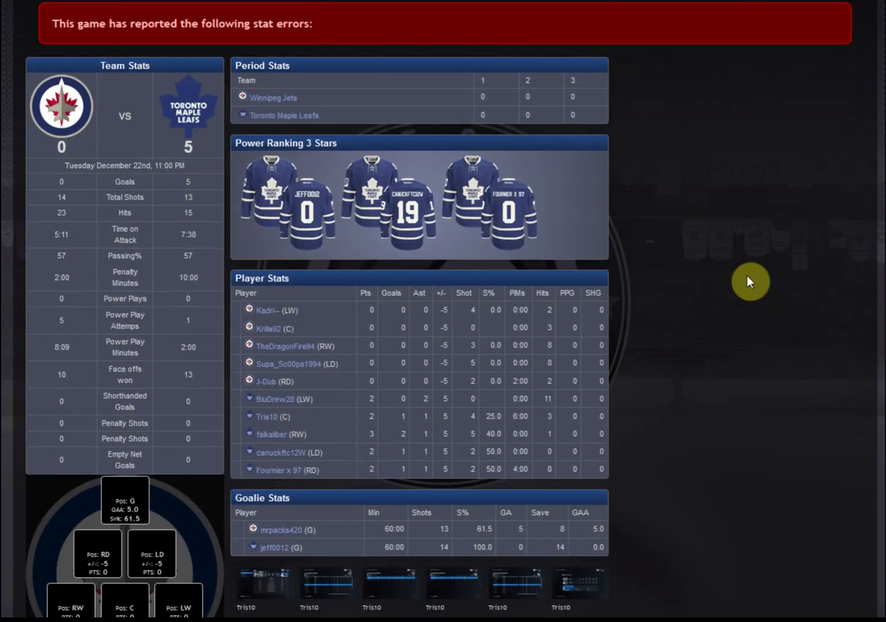
{"action": "right_click", "coordinate": [724, 223]}
{"action": "left_click", "coordinate": [807, 243]}
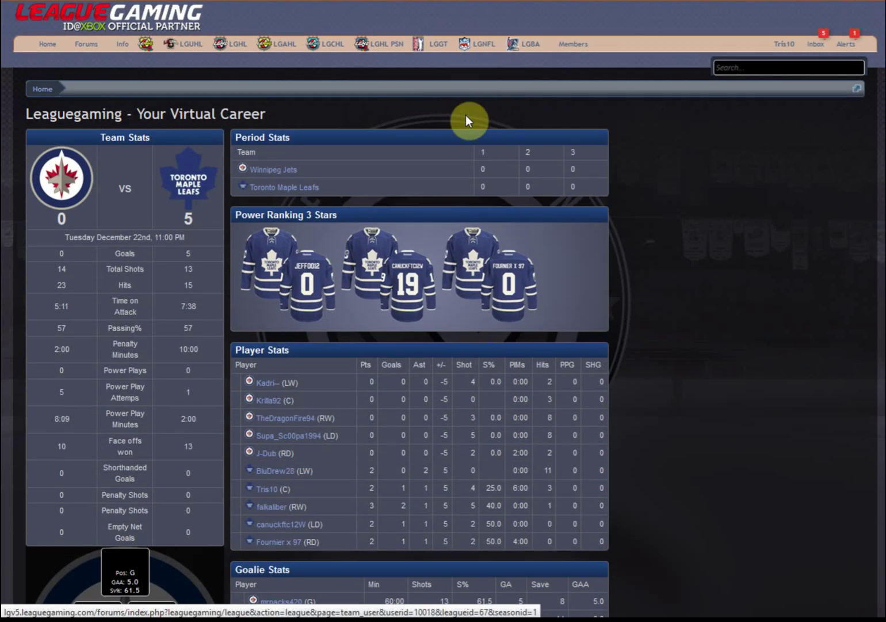
Examine the posted game's goals, hits and player stats, and view the first attached image.
{"action": "left_click", "coordinate": [54, 255]}
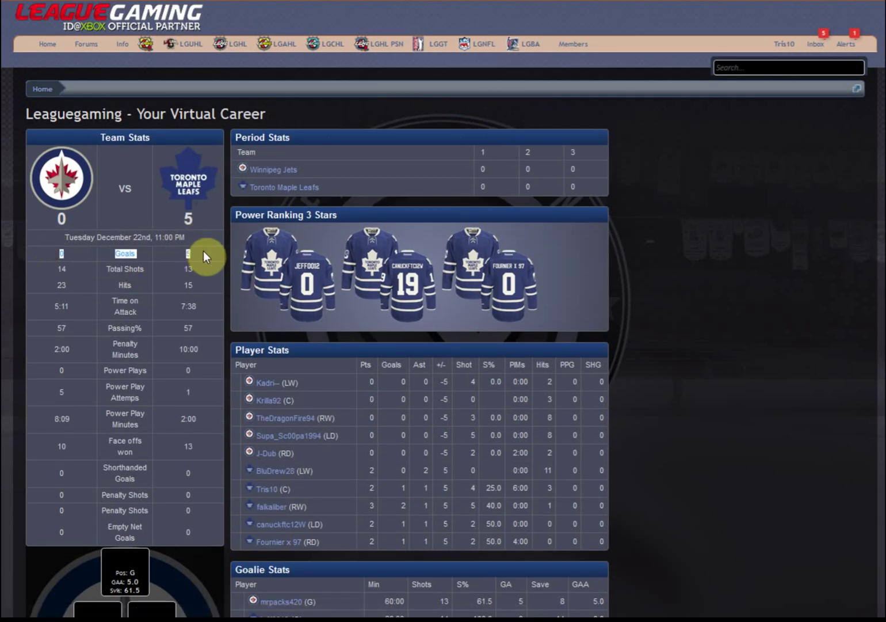
{"action": "left_click_drag", "start_coordinate": [51, 281], "coordinate": [223, 288]}
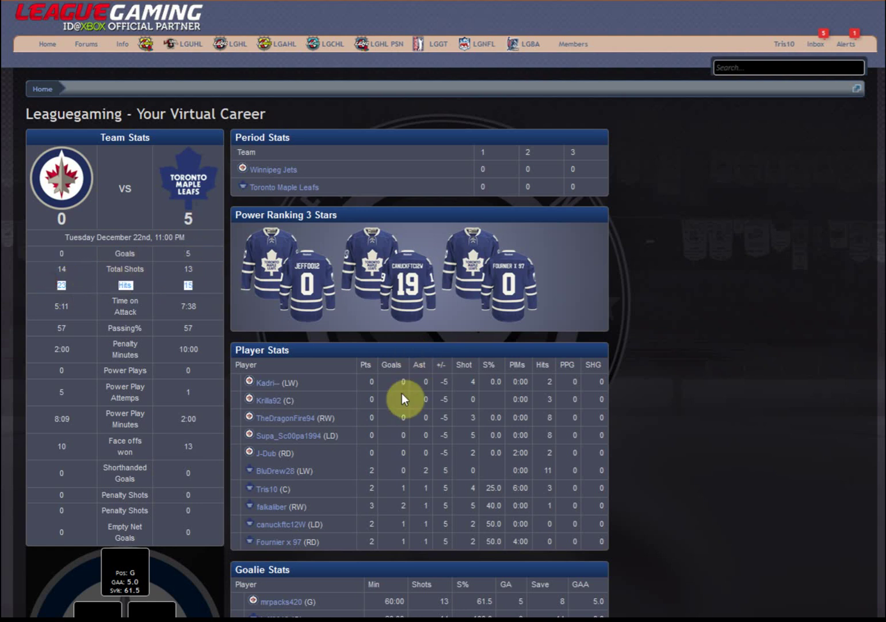
{"action": "scroll", "coordinate": [480, 479], "scroll_direction": "down", "scroll_amount": 1}
{"action": "scroll", "coordinate": [480, 480], "scroll_direction": "down", "scroll_amount": 2}
{"action": "left_click", "coordinate": [268, 507]}
{"action": "left_click", "coordinate": [649, 62]}
{"action": "scroll", "coordinate": [652, 261], "scroll_direction": "up", "scroll_amount": 3}
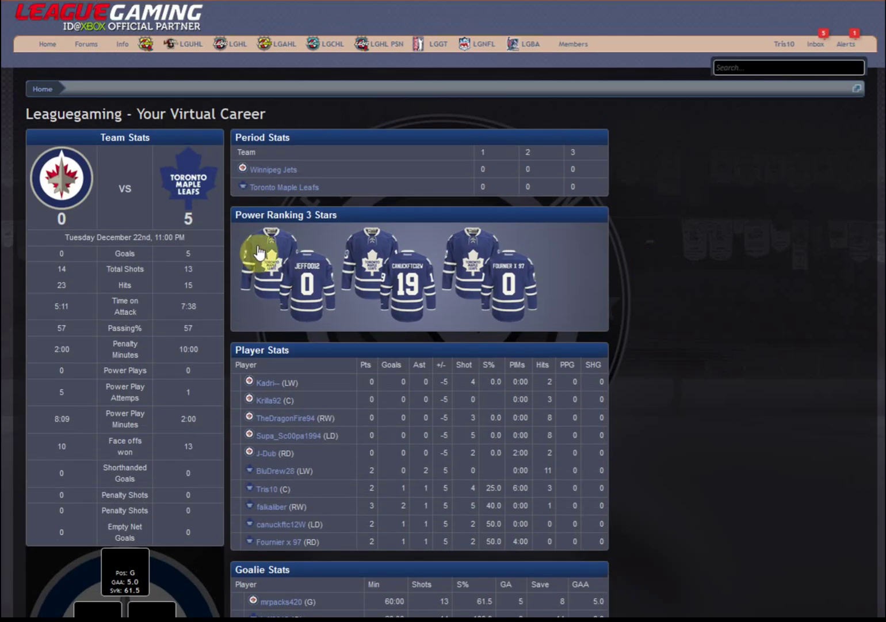
{"action": "scroll", "coordinate": [681, 295], "scroll_direction": "down", "scroll_amount": 3}
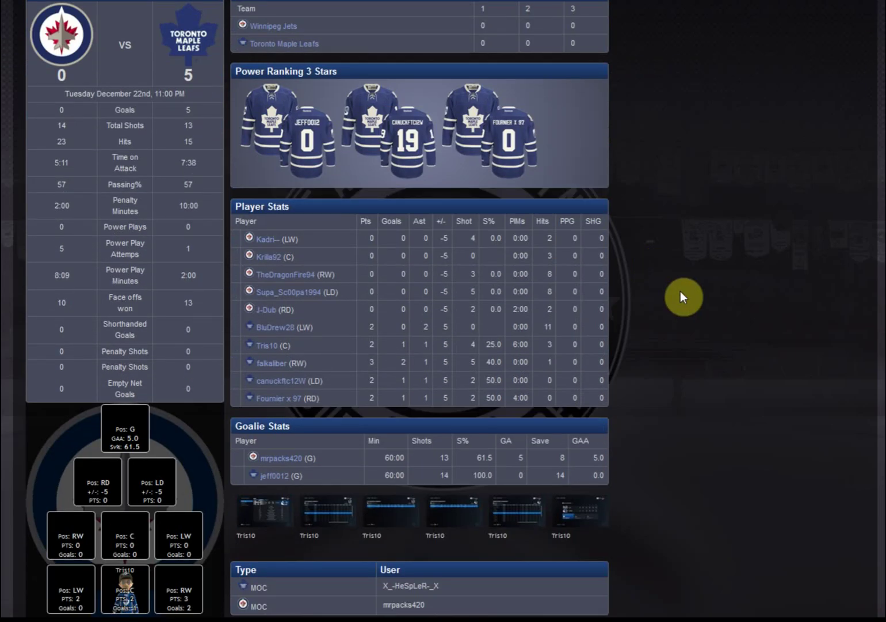